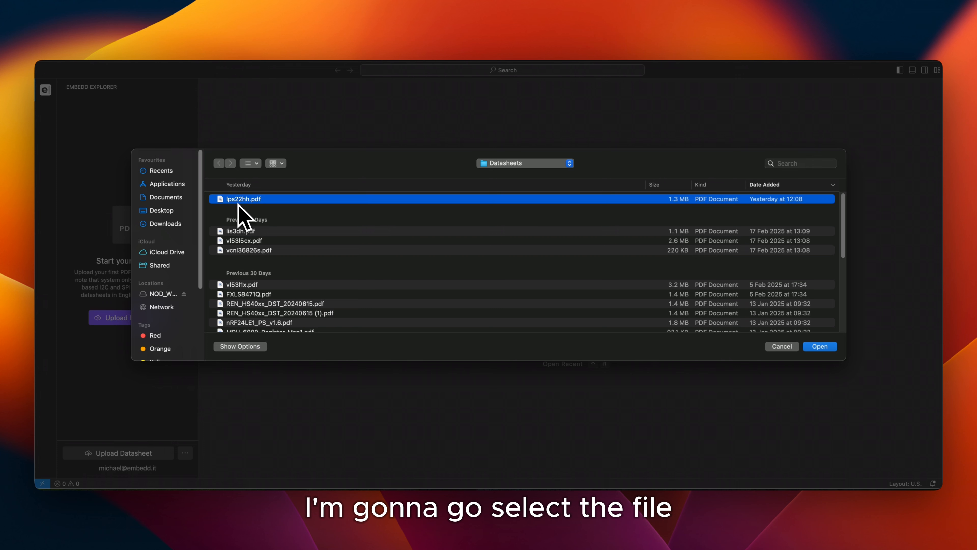
Upload the datasheet lps22hh.pdf and open it from the LPS22HH component's documentation
{"action": "double_click", "coordinate": [237, 203]}
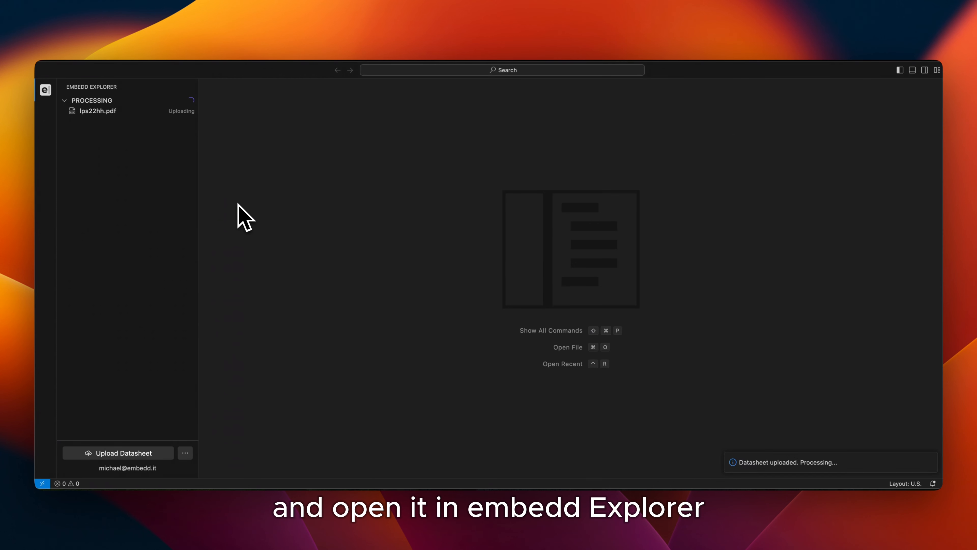
{"action": "left_click", "coordinate": [91, 132]}
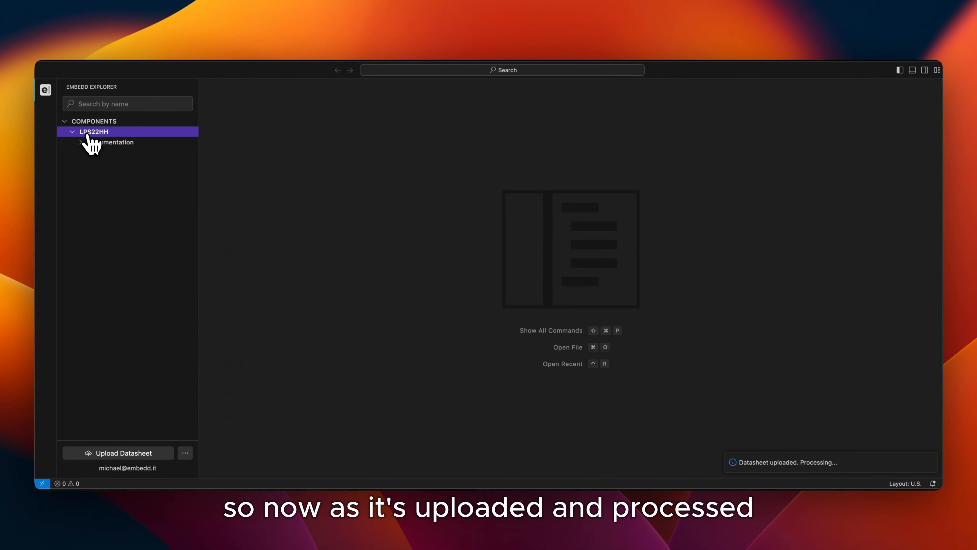
{"action": "left_click", "coordinate": [92, 142]}
{"action": "left_click", "coordinate": [94, 154]}
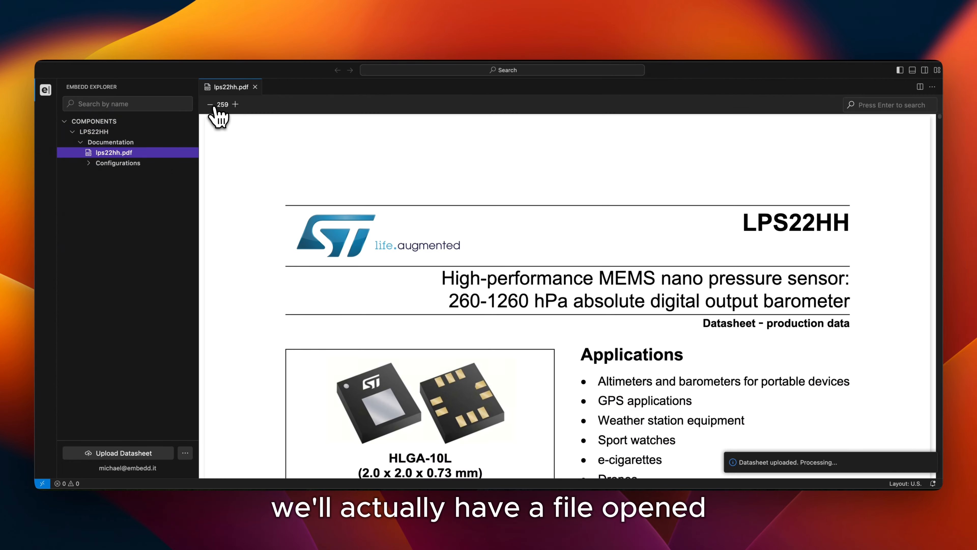
{"action": "left_click", "coordinate": [214, 107]}
{"action": "left_click", "coordinate": [213, 107]}
{"action": "left_click", "coordinate": [213, 107]}
{"action": "left_click", "coordinate": [214, 107]}
{"action": "left_click", "coordinate": [214, 107]}
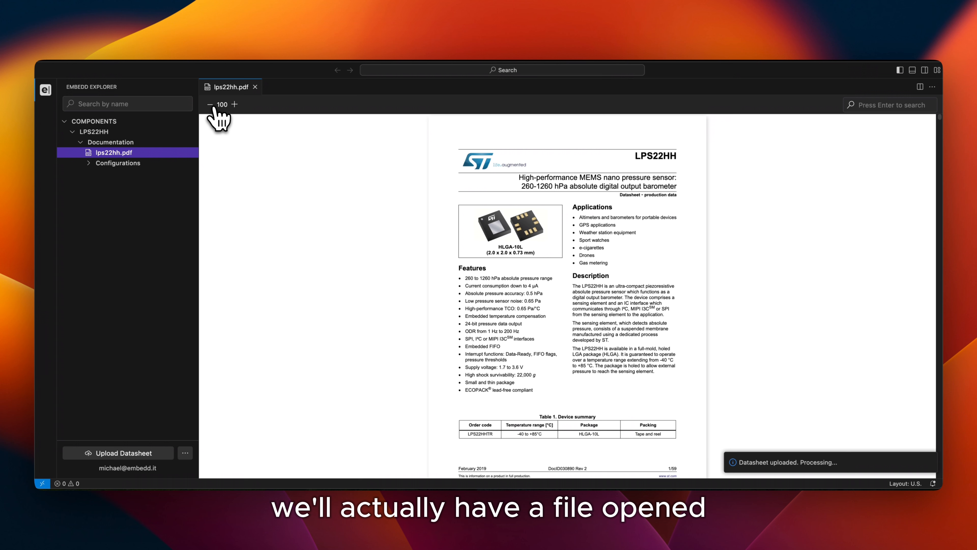
Open the lps22hh system configuration and review its general device and interface information
{"action": "left_click", "coordinate": [113, 163]}
{"action": "left_click", "coordinate": [116, 174]}
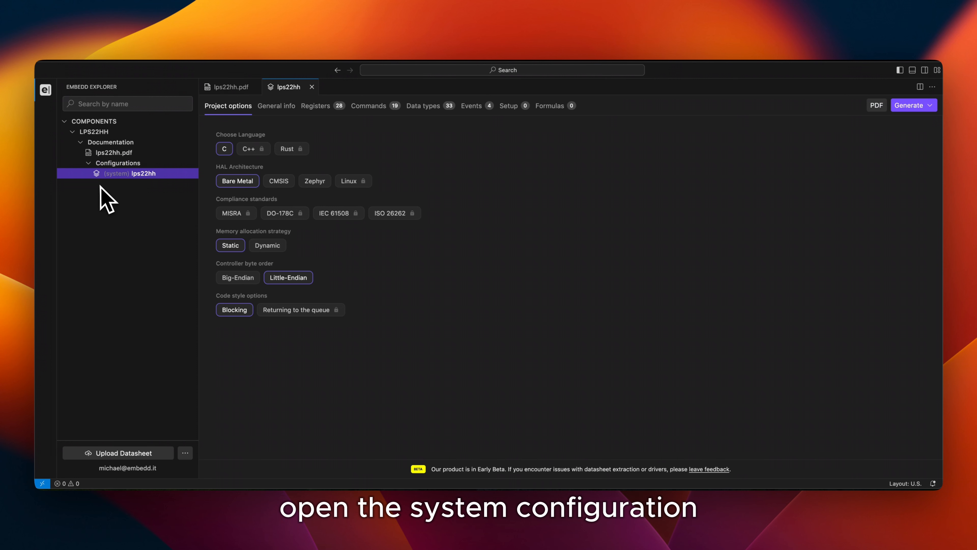
{"action": "left_click", "coordinate": [280, 108]}
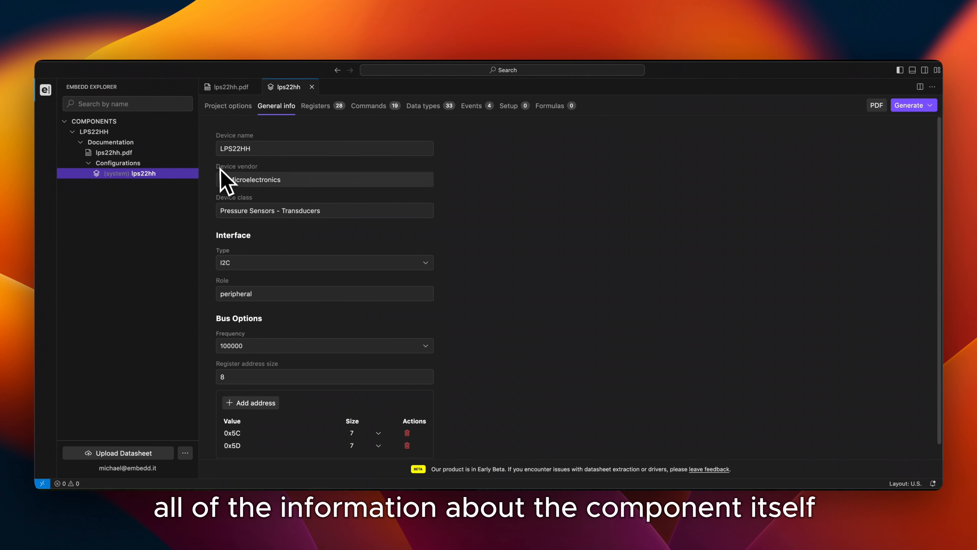
{"action": "scroll", "coordinate": [216, 231], "scroll_direction": "down", "scroll_amount": 1}
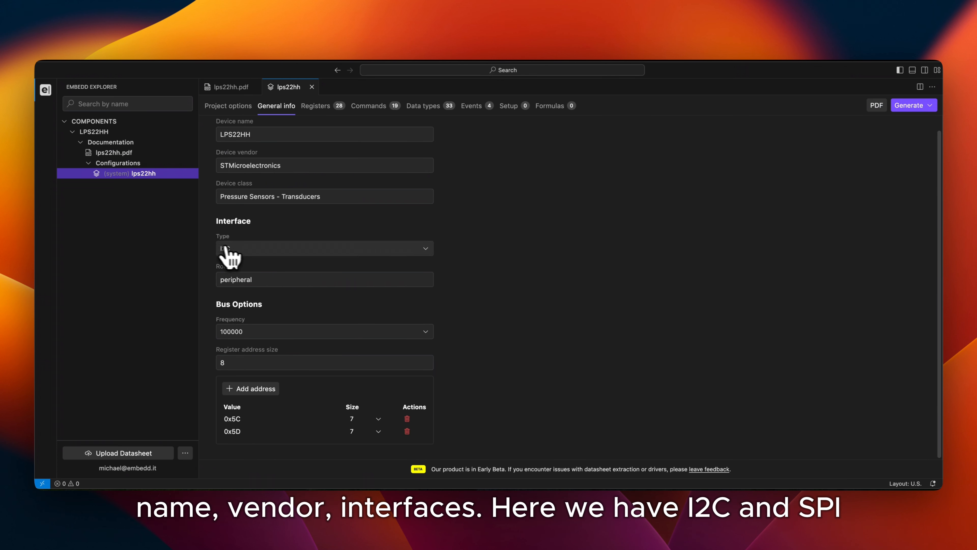
Switch the device's interface type to SPI and back to I2C
{"action": "left_click", "coordinate": [249, 250]}
{"action": "left_click", "coordinate": [247, 281]}
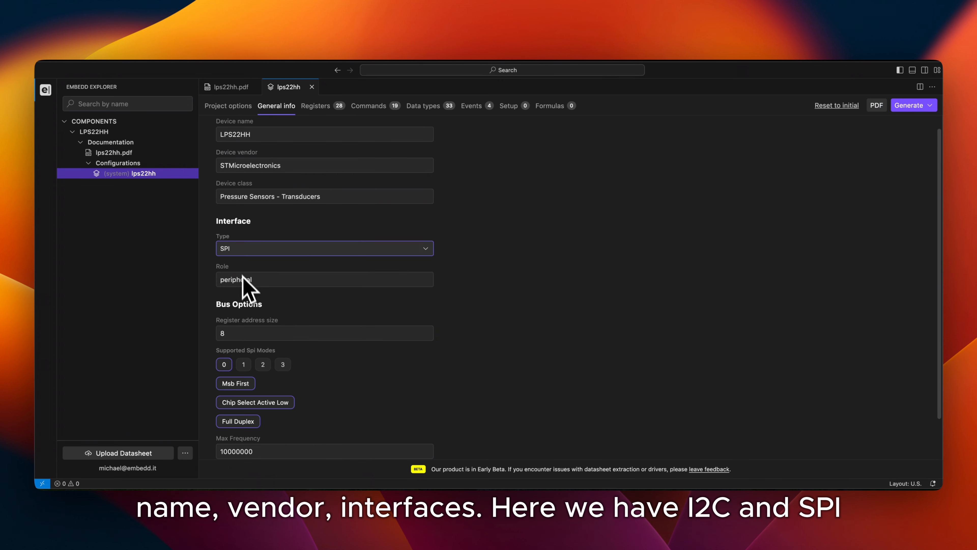
{"action": "left_click", "coordinate": [246, 253]}
{"action": "left_click", "coordinate": [238, 266]}
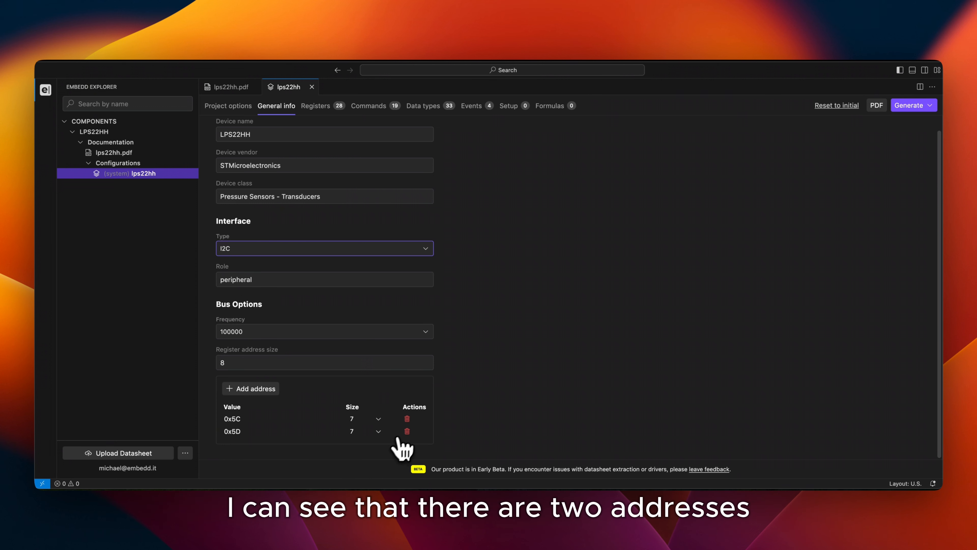
Delete the 0x5C address from the I2C bus options
{"action": "left_click", "coordinate": [407, 418]}
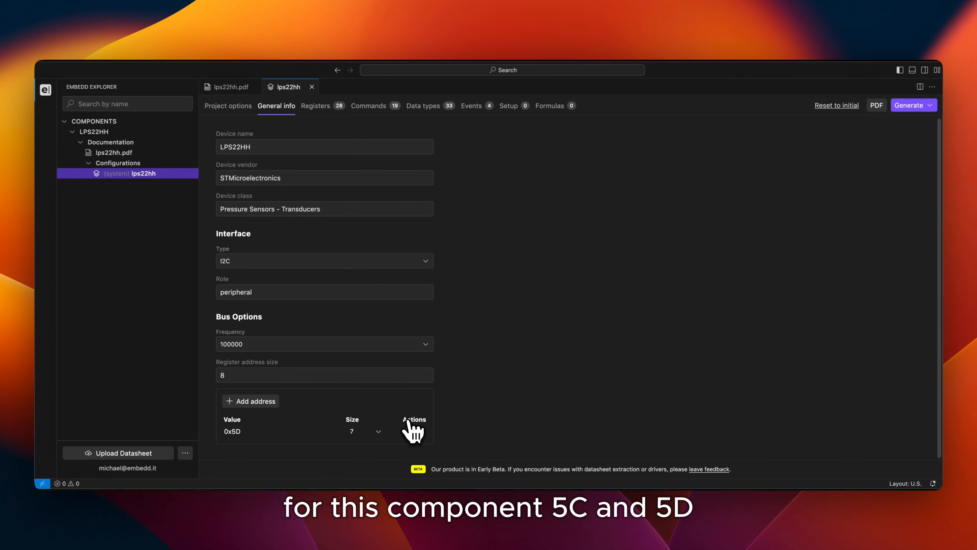
Look through the extracted registers and expand the details of the STATUS register
{"action": "left_click", "coordinate": [321, 110]}
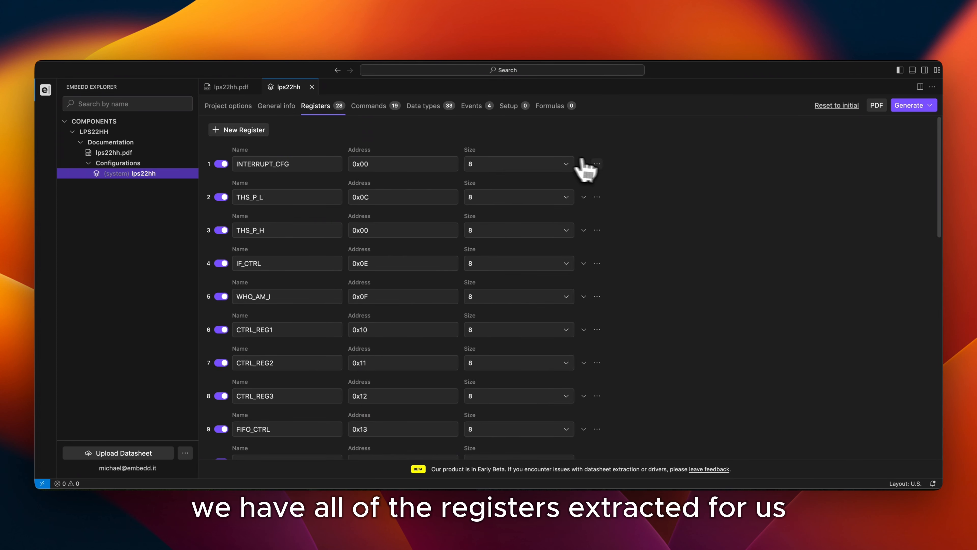
{"action": "scroll", "coordinate": [594, 310], "scroll_direction": "down", "scroll_amount": 5}
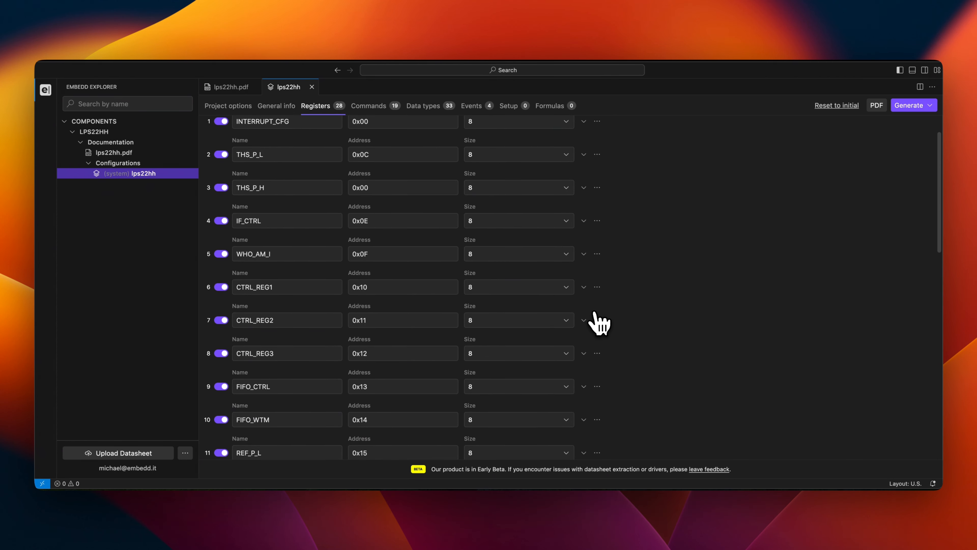
{"action": "scroll", "coordinate": [595, 317], "scroll_direction": "down", "scroll_amount": 12}
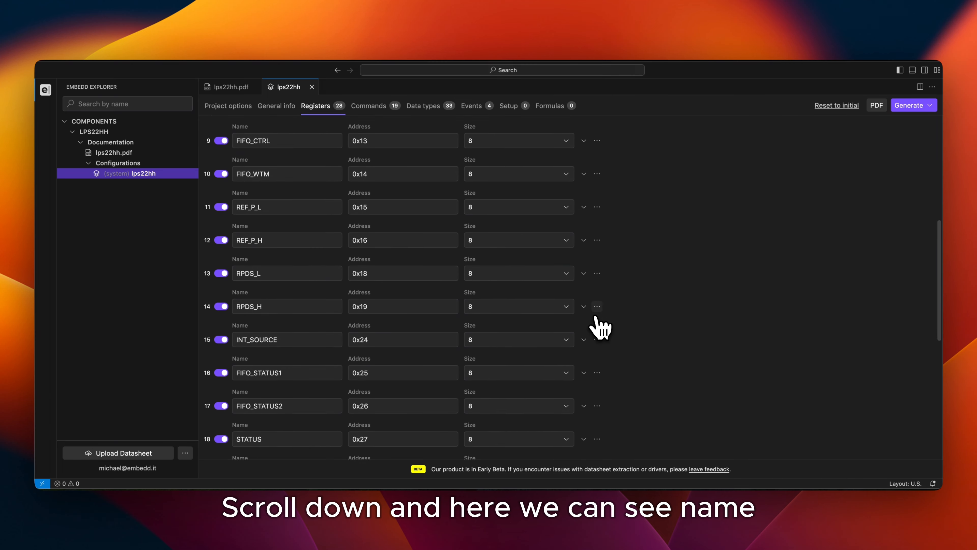
{"action": "scroll", "coordinate": [595, 317], "scroll_direction": "down", "scroll_amount": 3}
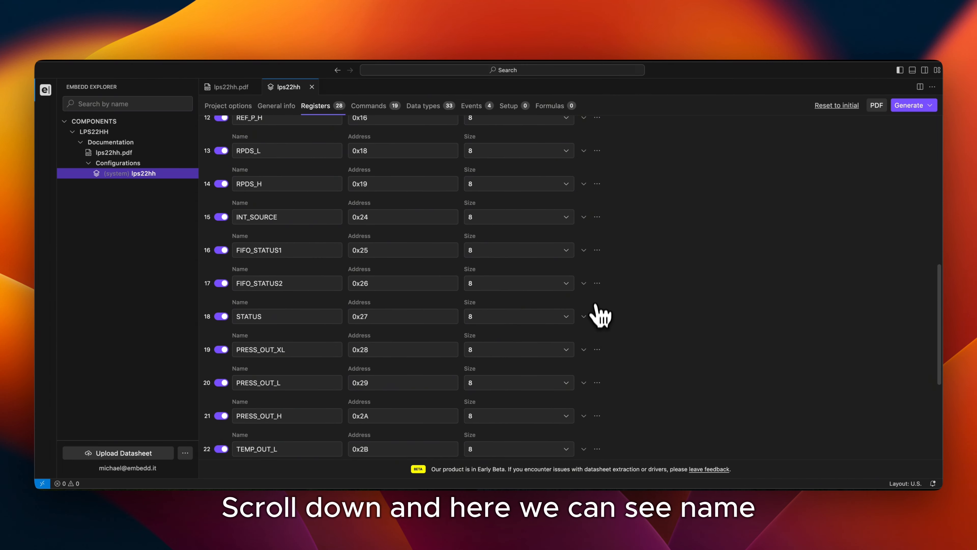
{"action": "left_click", "coordinate": [584, 317]}
{"action": "scroll", "coordinate": [586, 325], "scroll_direction": "down", "scroll_amount": 2}
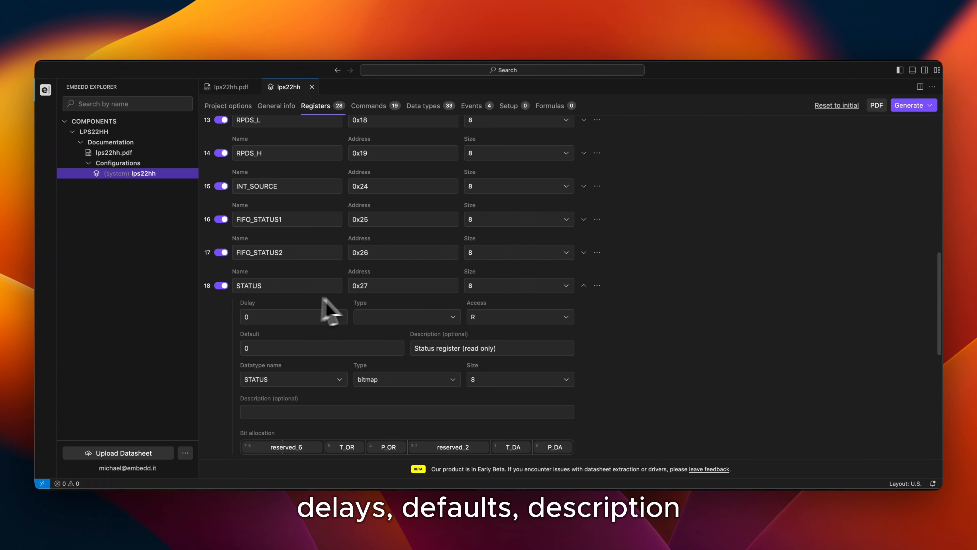
Change the STATUS register's access to read-write and back to R
{"action": "left_click", "coordinate": [484, 319]}
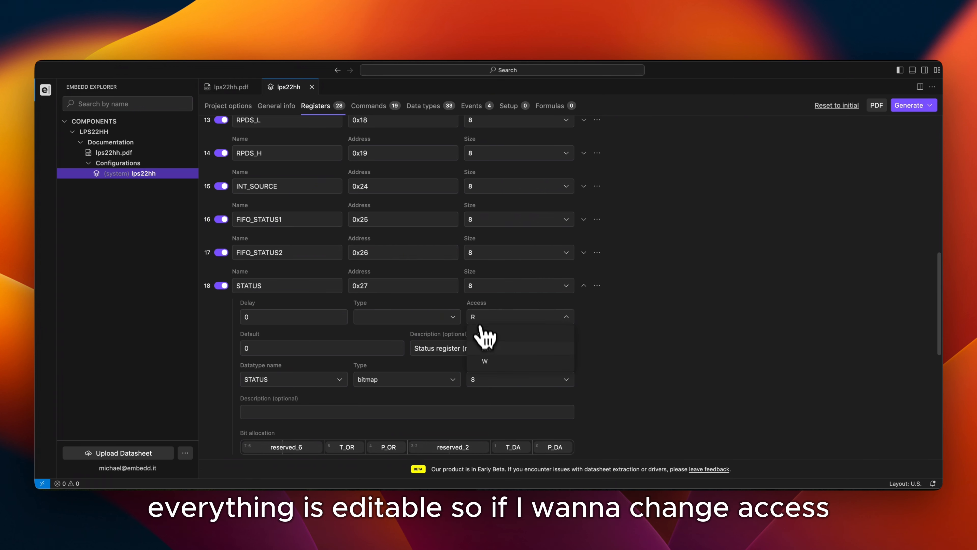
{"action": "left_click", "coordinate": [486, 348]}
{"action": "left_click", "coordinate": [483, 323]}
{"action": "left_click", "coordinate": [485, 332]}
Examine the T_OR and T_DA bit fields in the STATUS register's bit allocation
{"action": "scroll", "coordinate": [435, 303], "scroll_direction": "down", "scroll_amount": 1}
{"action": "scroll", "coordinate": [429, 296], "scroll_direction": "down", "scroll_amount": 1}
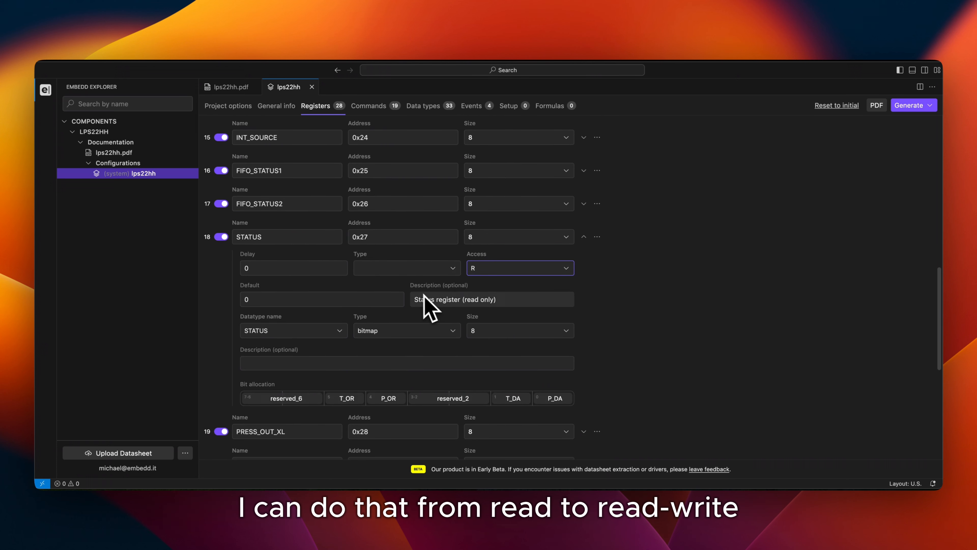
{"action": "scroll", "coordinate": [356, 342], "scroll_direction": "down", "scroll_amount": 2}
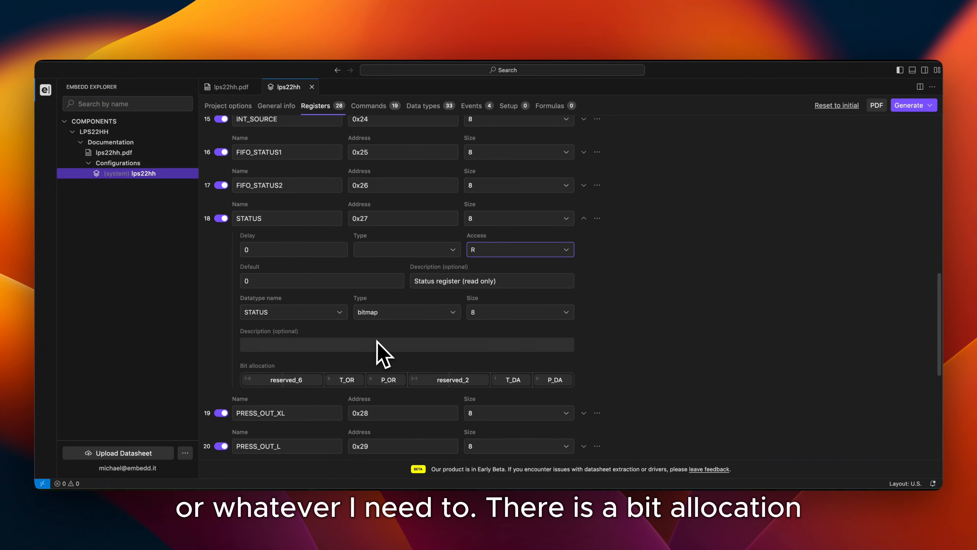
{"action": "left_click", "coordinate": [347, 362]}
{"action": "scroll", "coordinate": [348, 366], "scroll_direction": "down", "scroll_amount": 4}
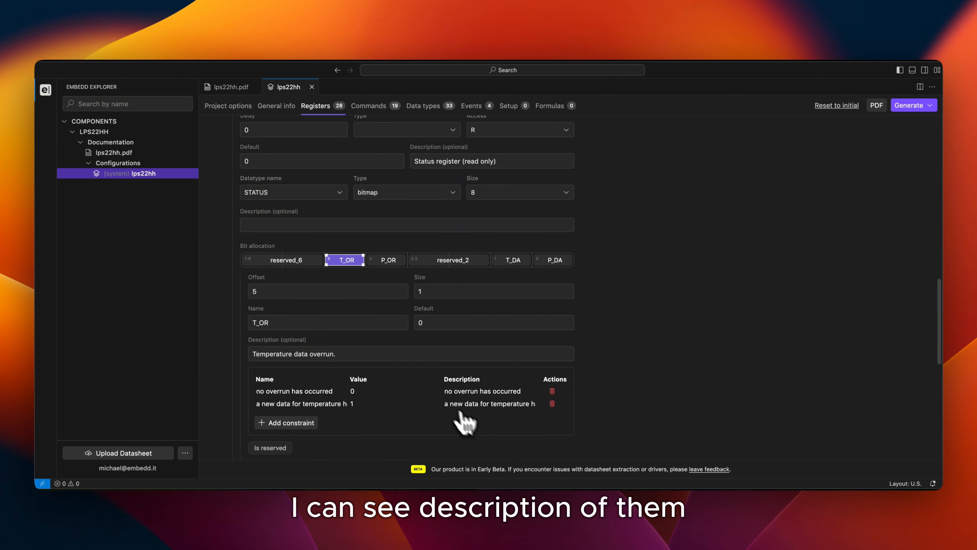
{"action": "left_click", "coordinate": [512, 261]}
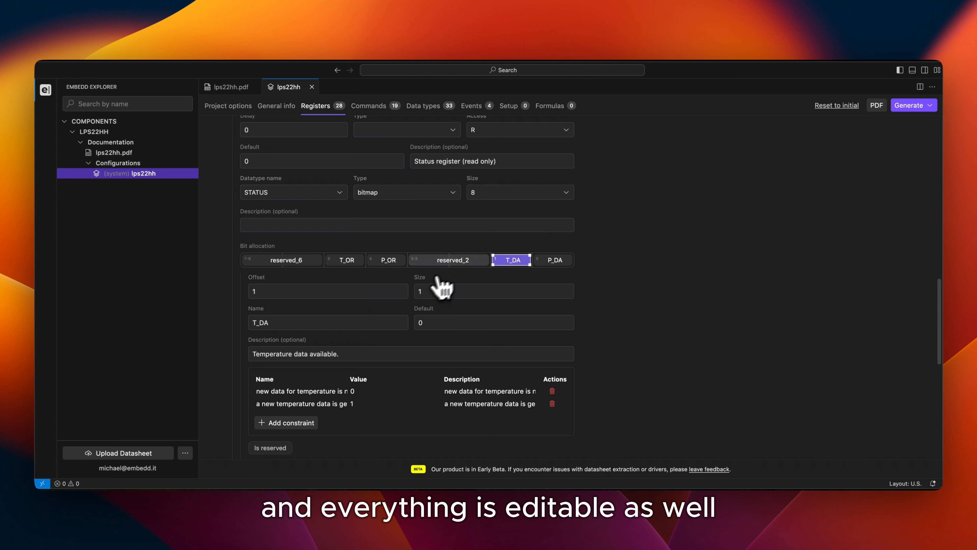
Try to shrink the reserved_2 bit field and add a 1-bit field at offset 2, and cancel the edit
{"action": "left_click", "coordinate": [468, 266]}
{"action": "left_click_drag", "start_coordinate": [488, 260], "coordinate": [447, 261]}
{"action": "left_click", "coordinate": [470, 261]}
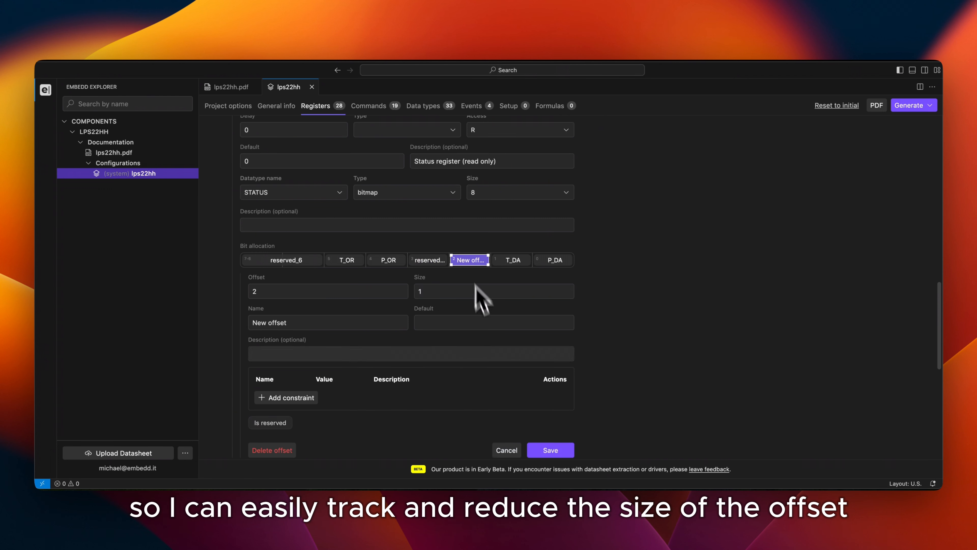
{"action": "left_click", "coordinate": [507, 450]}
Trace the STATUS register to its source in the datasheet PDF using backlink mode, and close the PDF and register details
{"action": "scroll", "coordinate": [452, 201], "scroll_direction": "up", "scroll_amount": 1}
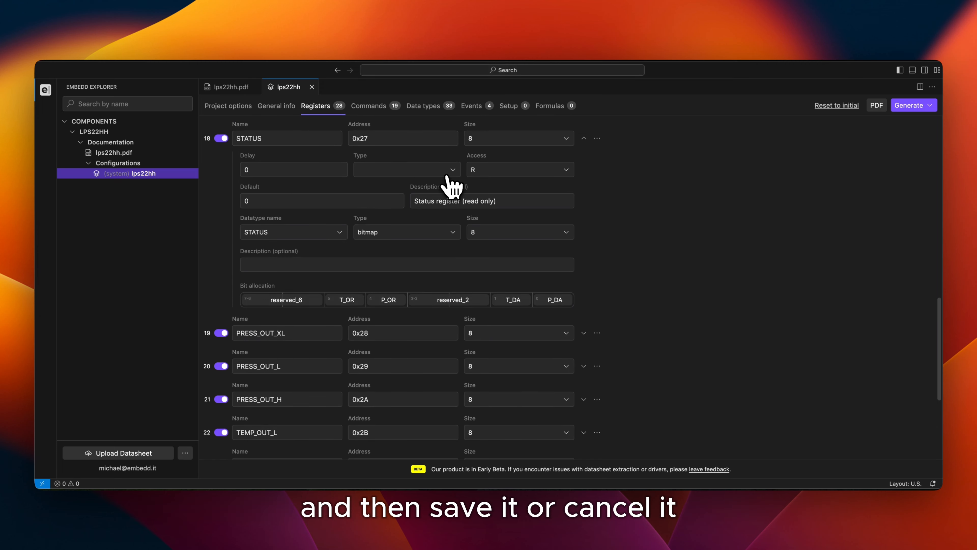
{"action": "left_click", "coordinate": [879, 107]}
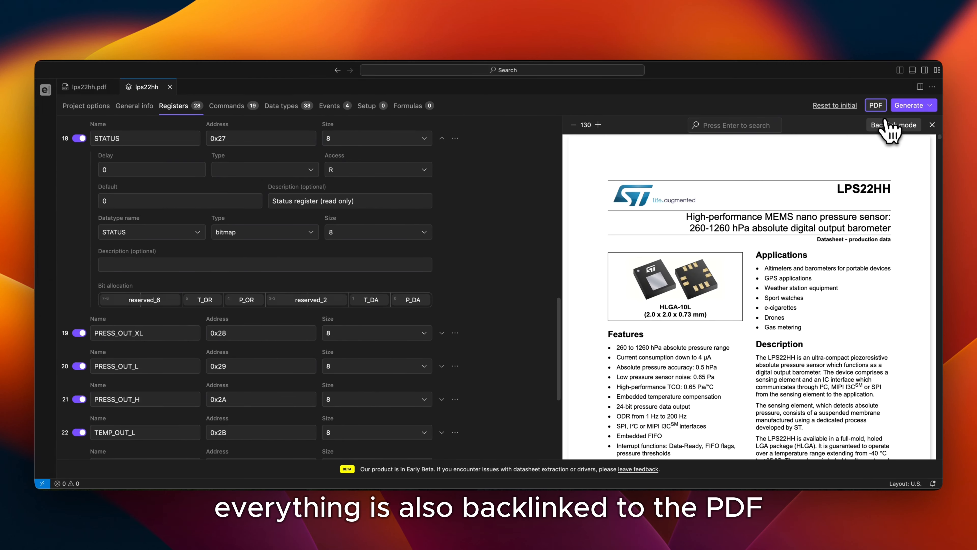
{"action": "left_click", "coordinate": [893, 124]}
{"action": "left_click", "coordinate": [171, 139]}
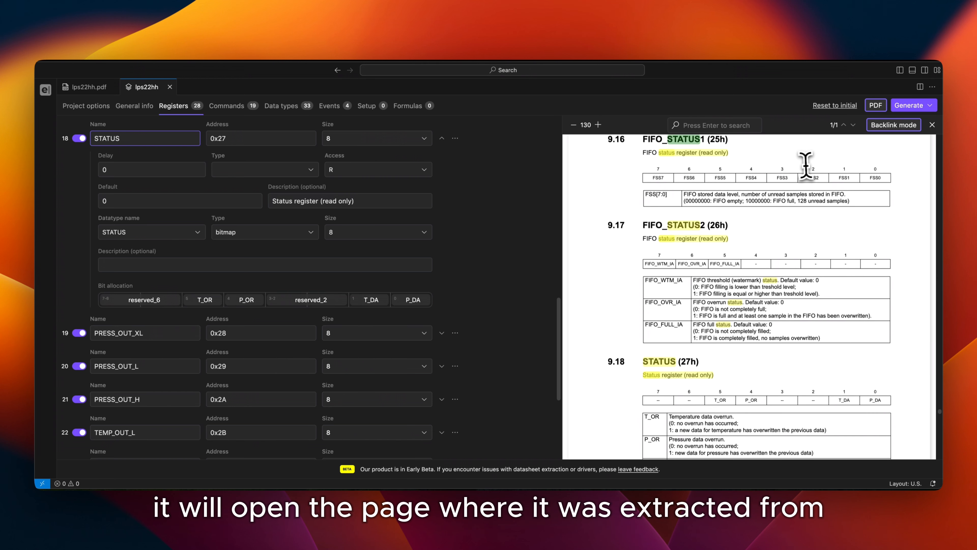
{"action": "left_click", "coordinate": [882, 130]}
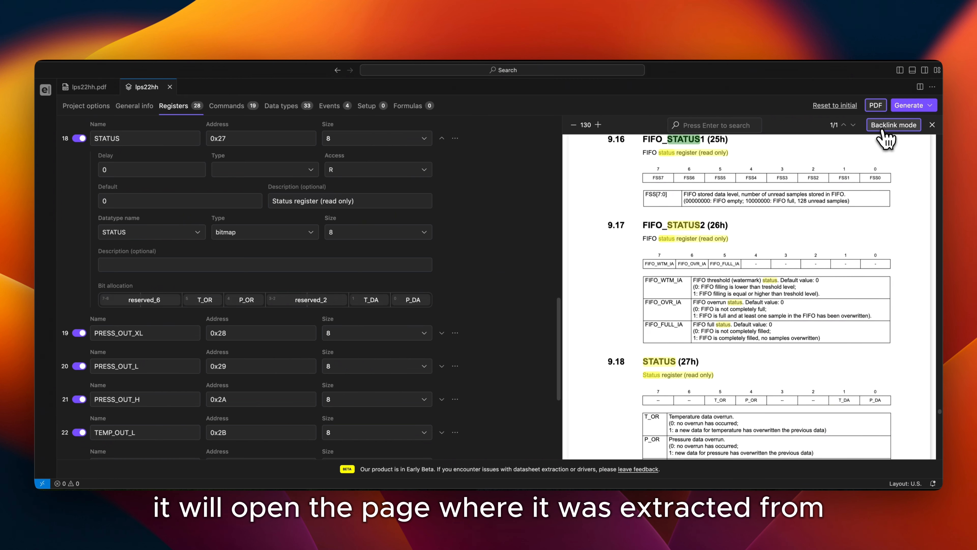
{"action": "left_click", "coordinate": [877, 109]}
{"action": "left_click", "coordinate": [442, 138]}
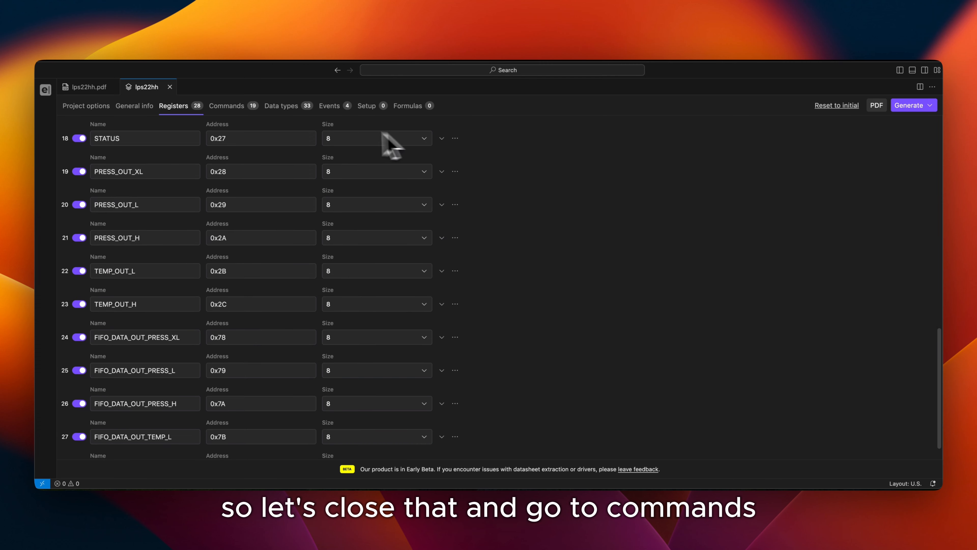
Look through the extracted commands, data types and events of the device
{"action": "left_click", "coordinate": [246, 110]}
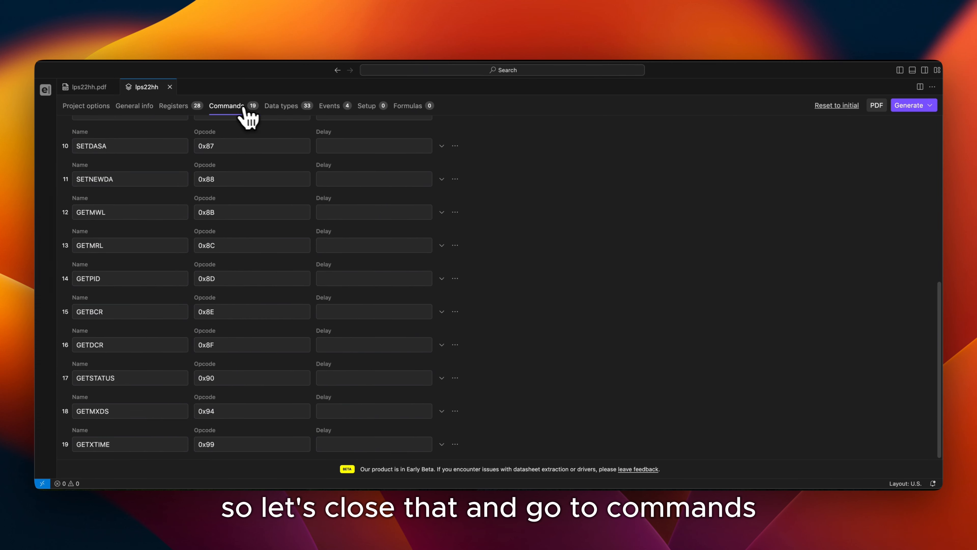
{"action": "left_click", "coordinate": [286, 110]}
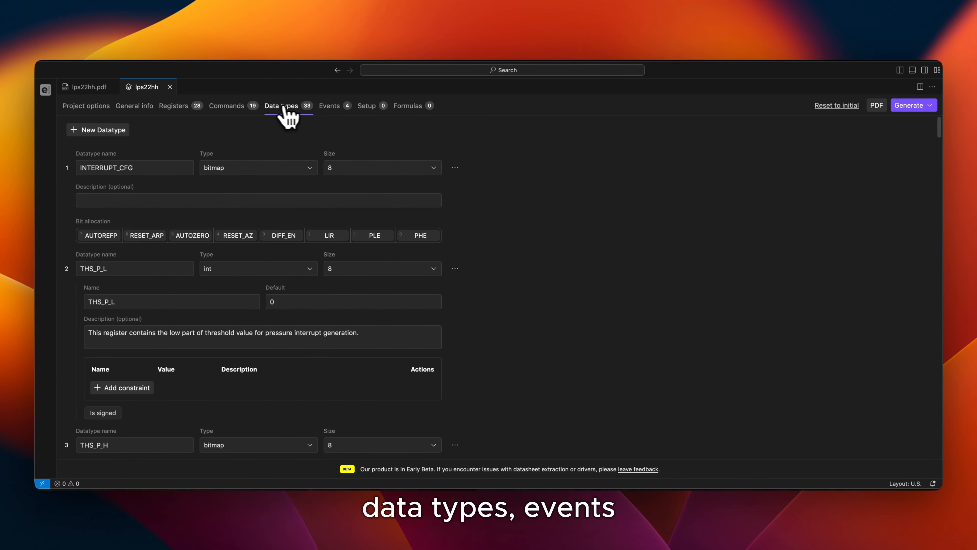
{"action": "left_click", "coordinate": [333, 110]}
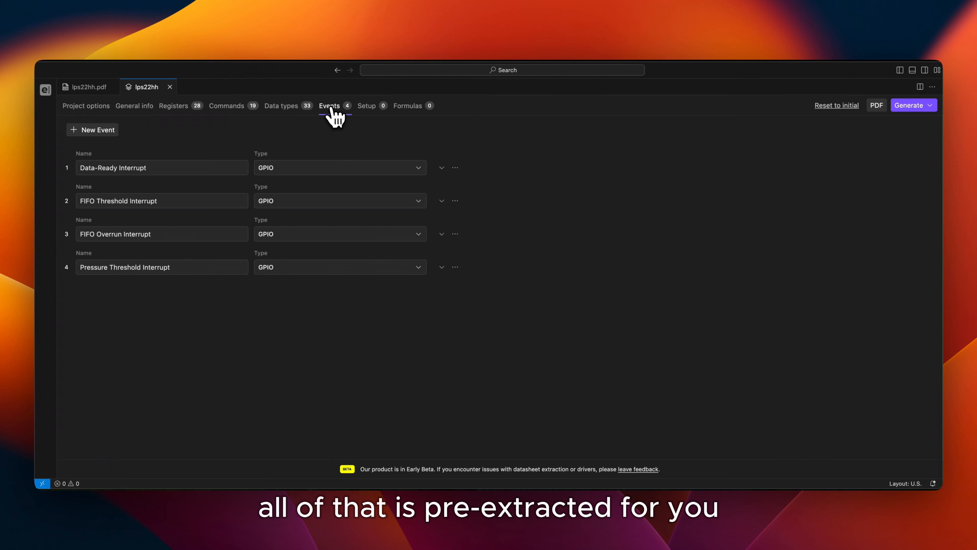
Add the CTRL_REG1 register to the device's setup list
{"action": "left_click", "coordinate": [371, 111]}
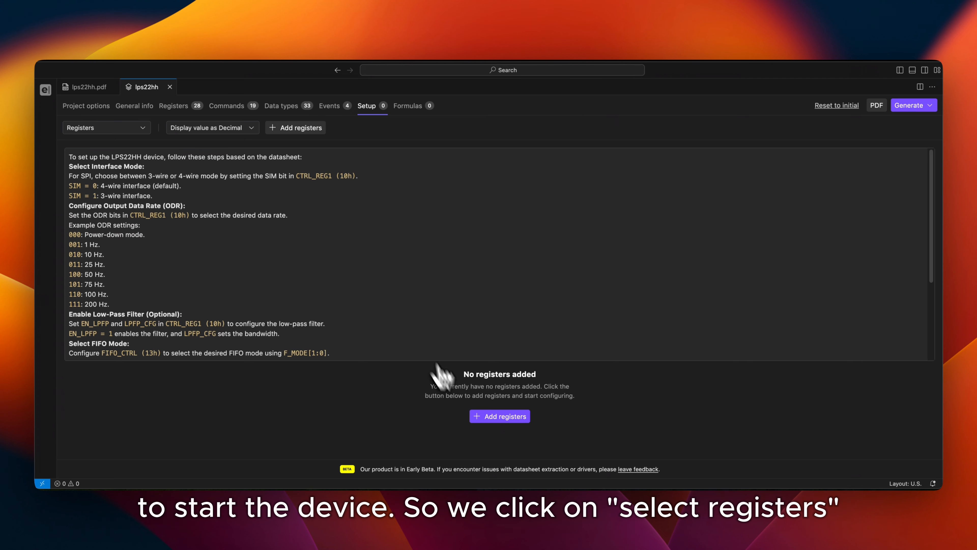
{"action": "left_click", "coordinate": [497, 416]}
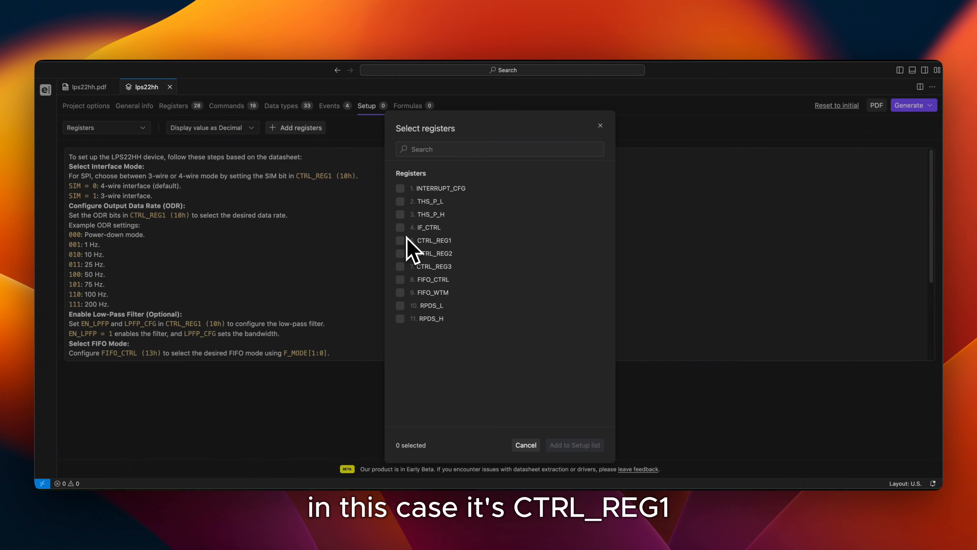
{"action": "left_click", "coordinate": [400, 240]}
{"action": "left_click", "coordinate": [558, 445]}
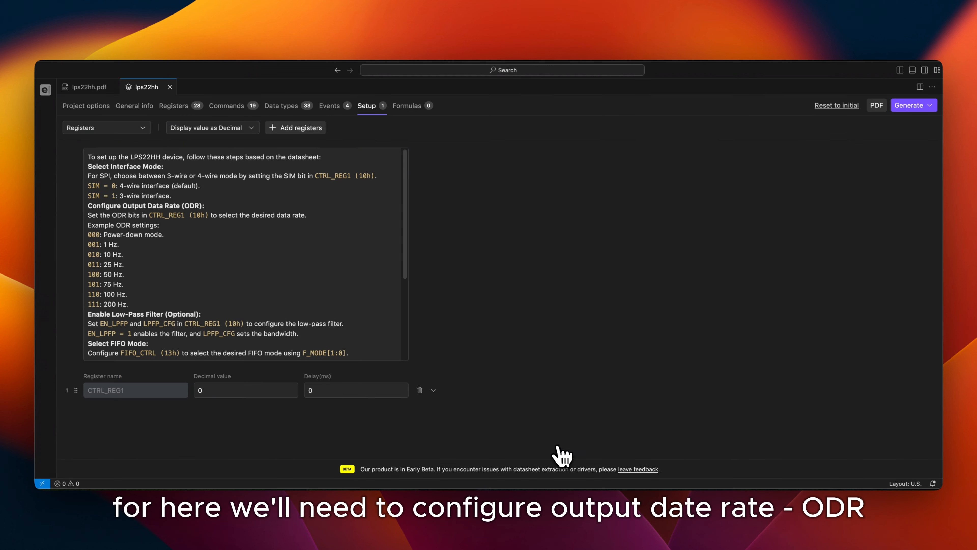
Set the ODR field of the CTRL_REG1 setup register to 100 Hz
{"action": "scroll", "coordinate": [133, 292], "scroll_direction": "down", "scroll_amount": 2}
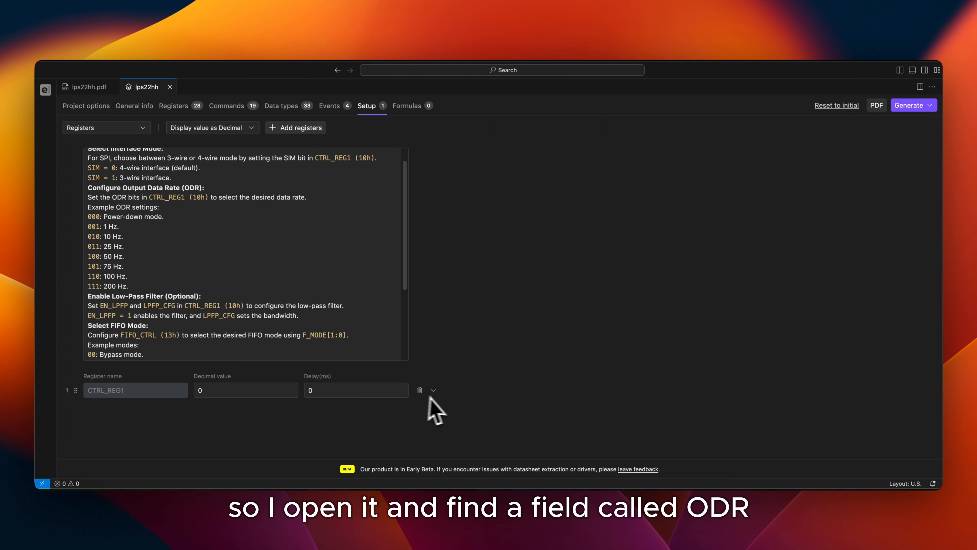
{"action": "left_click", "coordinate": [437, 391]}
{"action": "scroll", "coordinate": [447, 370], "scroll_direction": "down", "scroll_amount": 5}
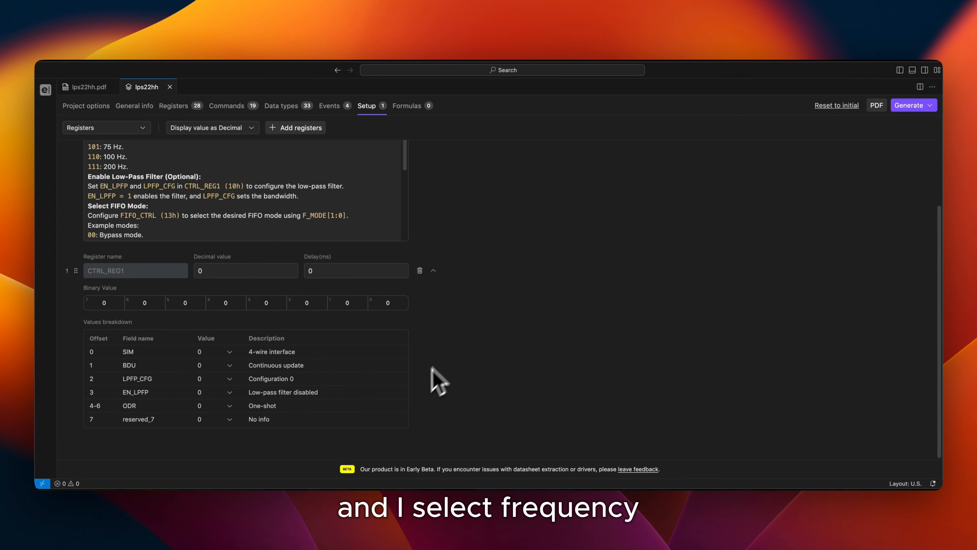
{"action": "left_click", "coordinate": [230, 406]}
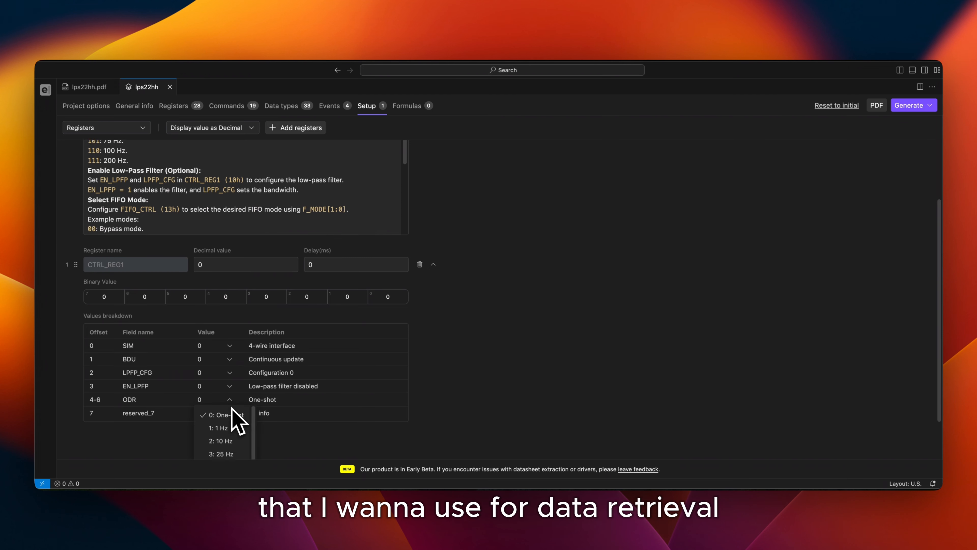
{"action": "left_click", "coordinate": [230, 452]}
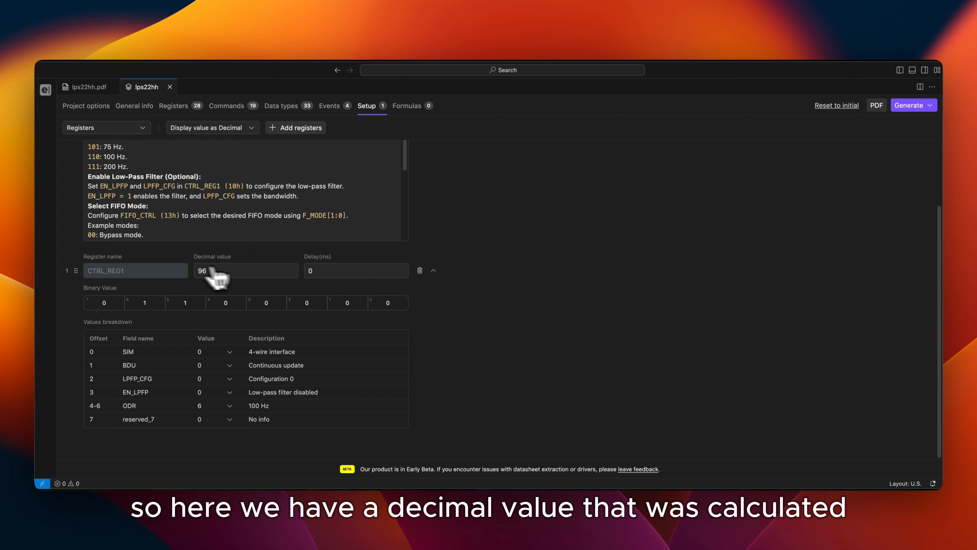
Display the setup register values as Hex and collapse the CTRL_REG1 details
{"action": "left_click", "coordinate": [225, 129]}
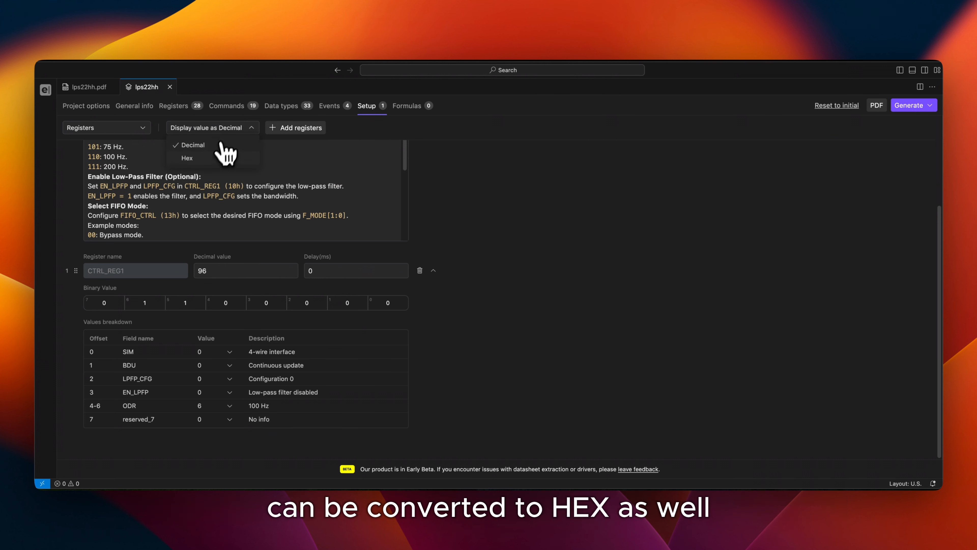
{"action": "left_click", "coordinate": [223, 156]}
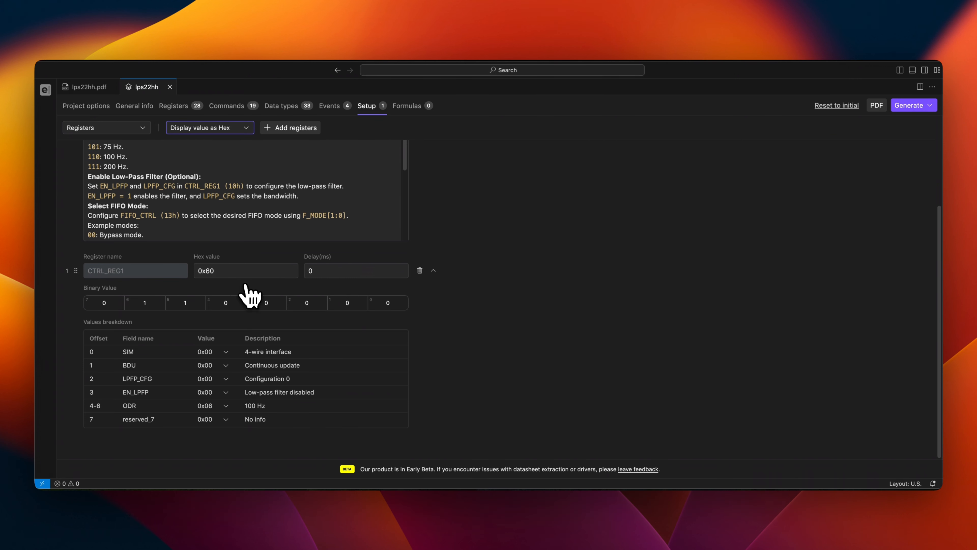
{"action": "left_click", "coordinate": [433, 270]}
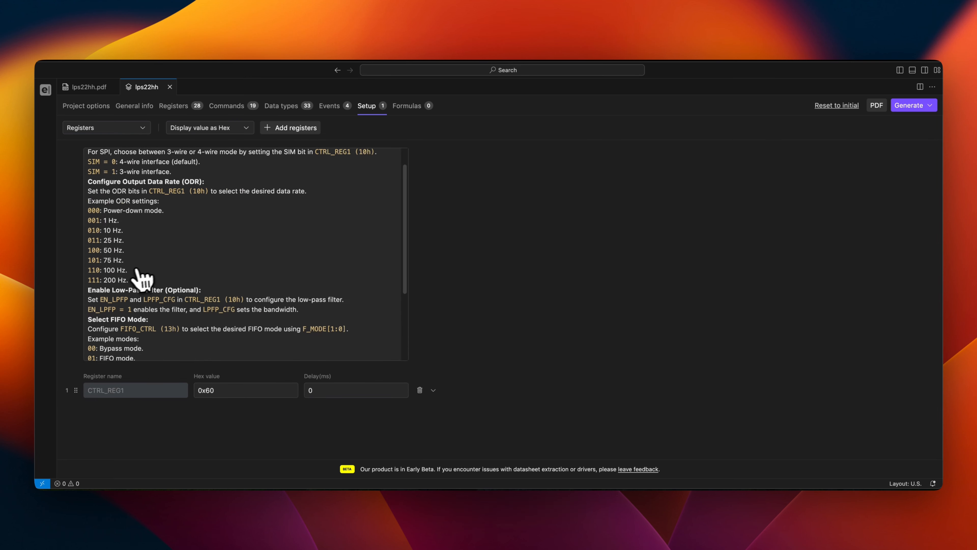
Read the FIFO mode part of the setup instructions and add the FIFO_CTRL register to the setup list
{"action": "scroll", "coordinate": [116, 293], "scroll_direction": "down", "scroll_amount": 4}
{"action": "scroll", "coordinate": [108, 289], "scroll_direction": "down", "scroll_amount": 2}
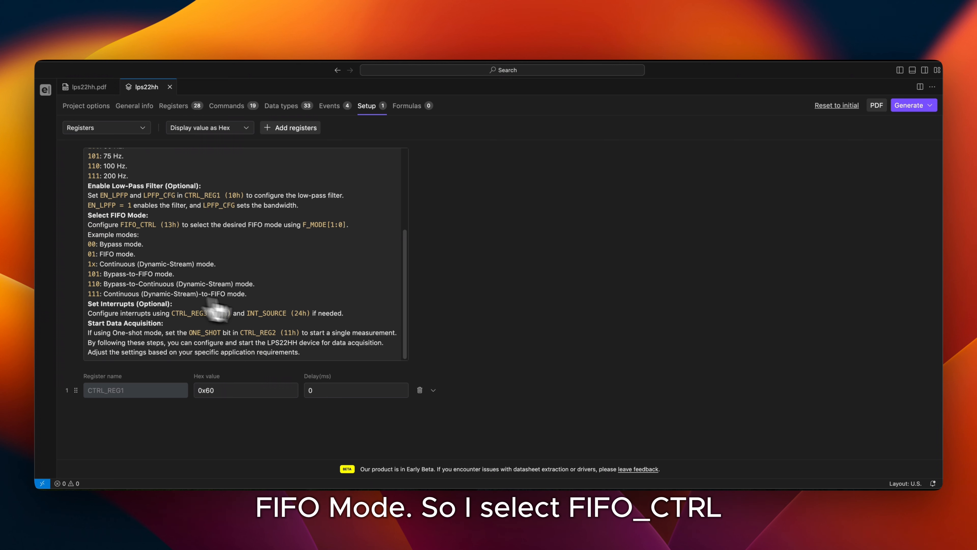
{"action": "left_click", "coordinate": [290, 130]}
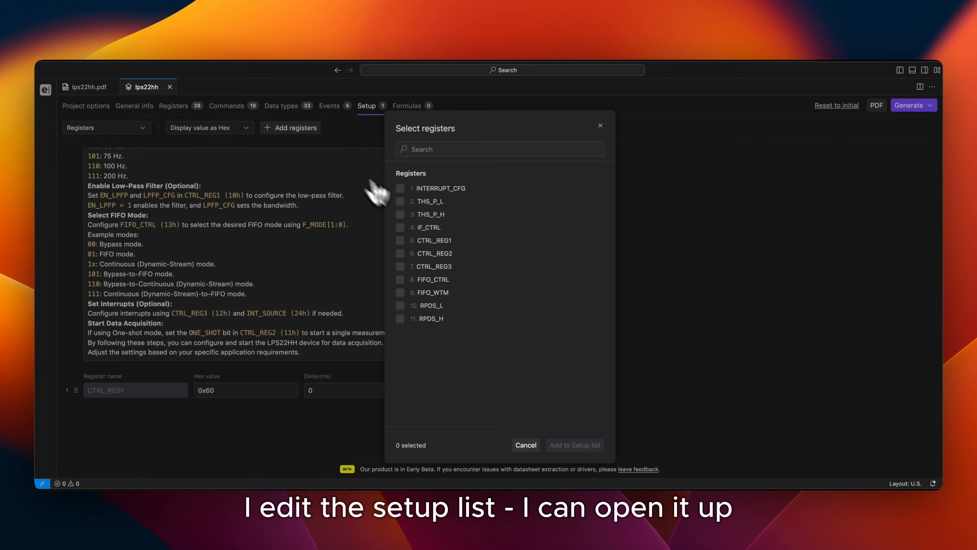
{"action": "left_click", "coordinate": [400, 279]}
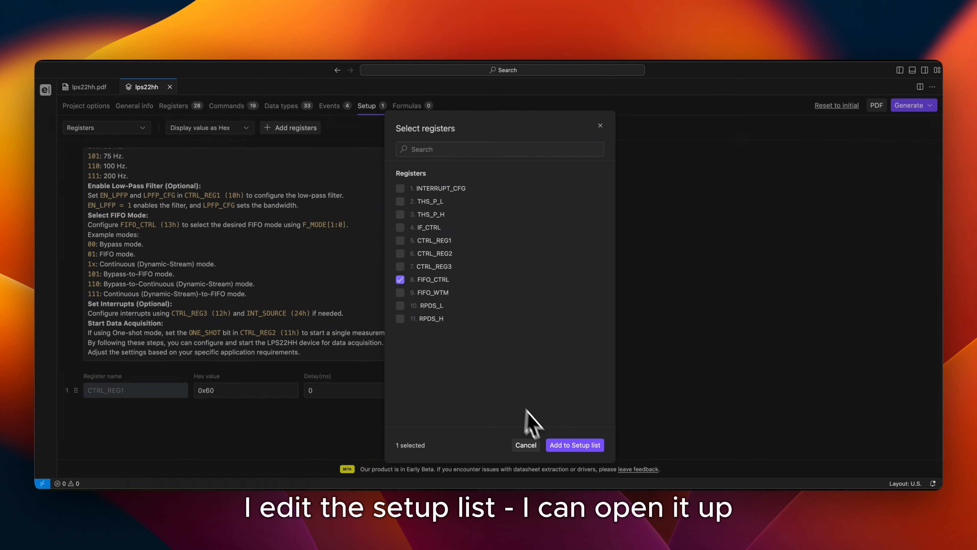
{"action": "left_click", "coordinate": [565, 445]}
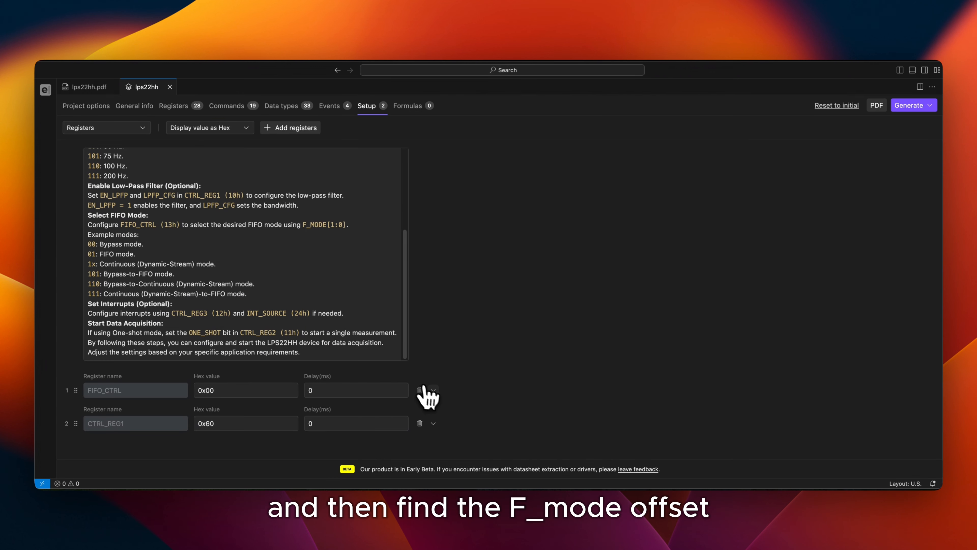
Select Bypass for FIFO_CTRL's F_MODE[1:0] field and move CTRL_REG1 ahead of FIFO_CTRL in the setup sequence
{"action": "left_click", "coordinate": [433, 390]}
{"action": "scroll", "coordinate": [293, 368], "scroll_direction": "down", "scroll_amount": 3}
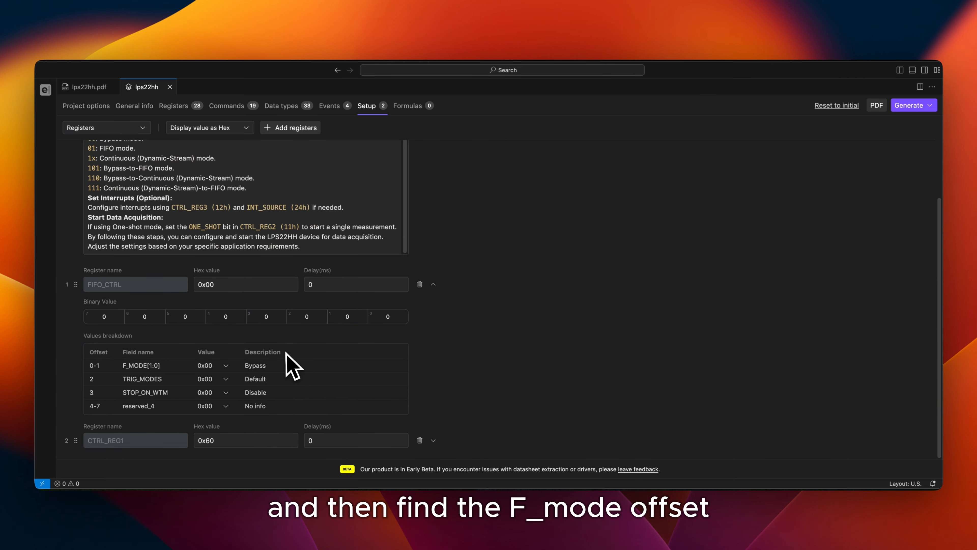
{"action": "left_click", "coordinate": [226, 365]}
{"action": "scroll", "coordinate": [230, 402], "scroll_direction": "up", "scroll_amount": 1}
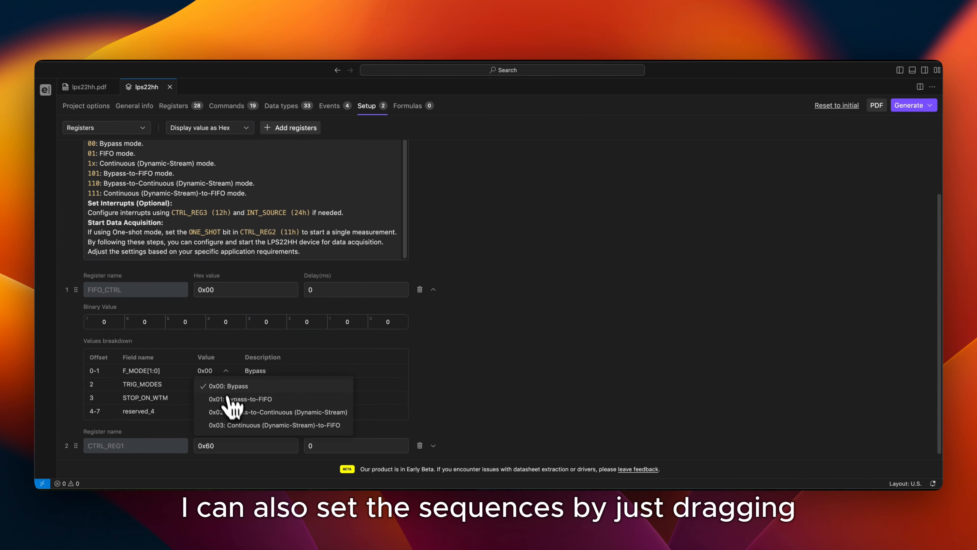
{"action": "left_click", "coordinate": [230, 387]}
{"action": "left_click", "coordinate": [434, 290]}
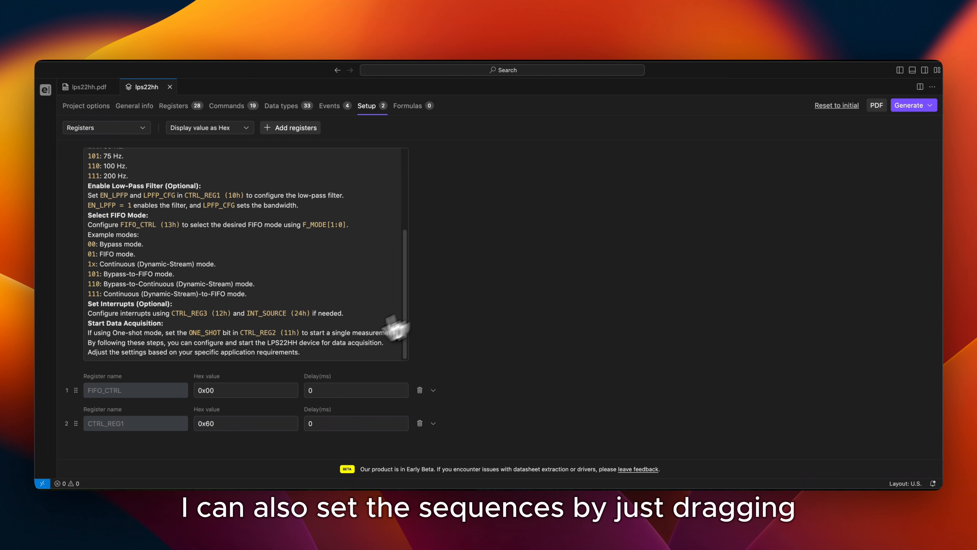
{"action": "left_click_drag", "start_coordinate": [77, 422], "coordinate": [79, 386]}
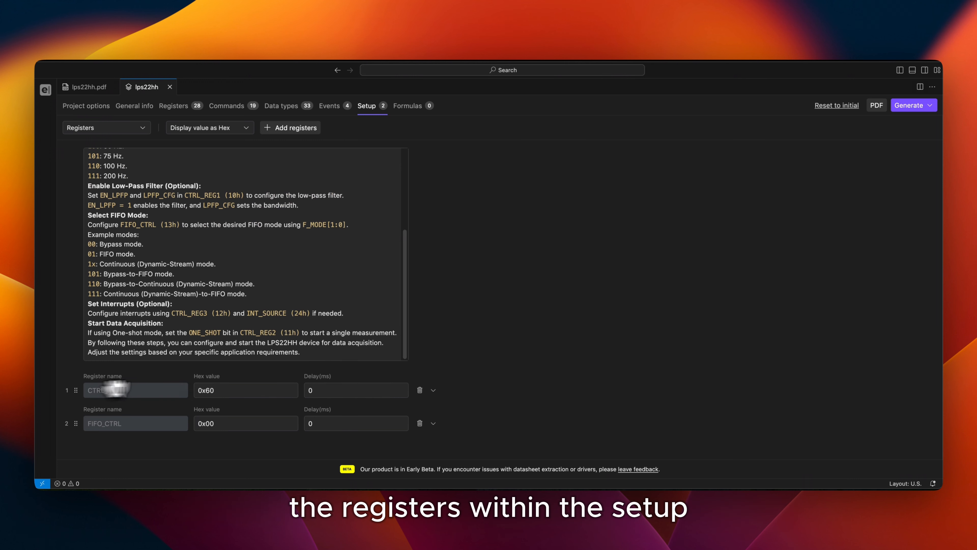
{"action": "scroll", "coordinate": [316, 227], "scroll_direction": "up", "scroll_amount": 5}
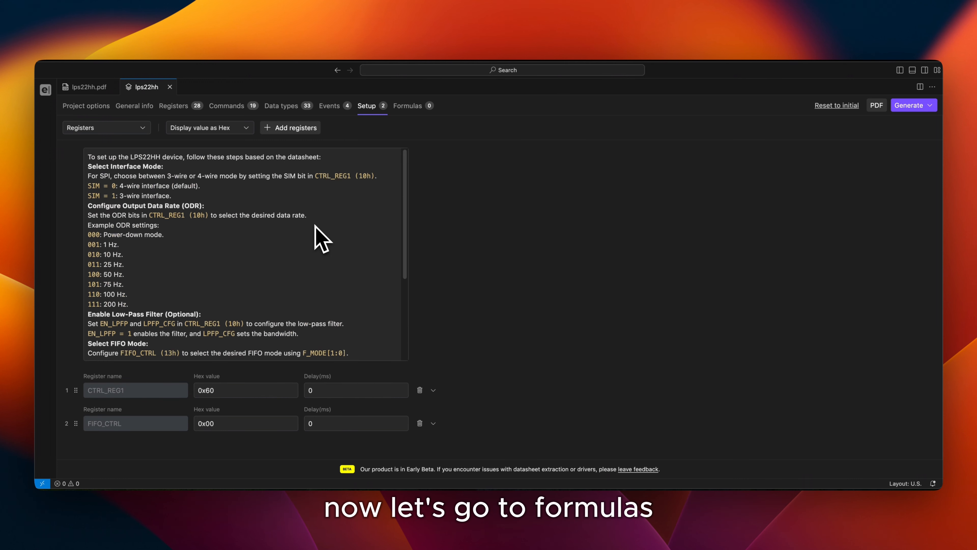
Trace the TEMP_OUT_L register to its description in the datasheet PDF using backlink mode
{"action": "left_click", "coordinate": [418, 108]}
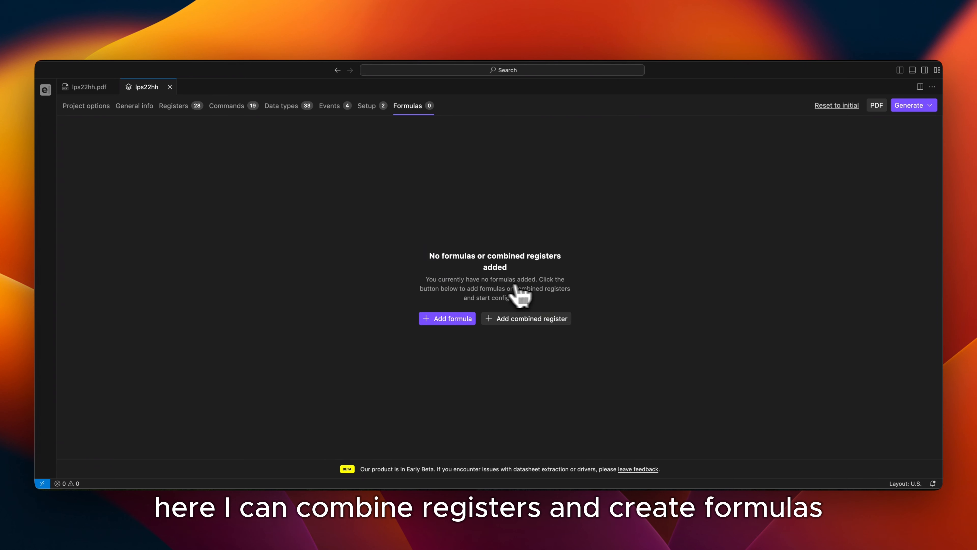
{"action": "left_click", "coordinate": [179, 110]}
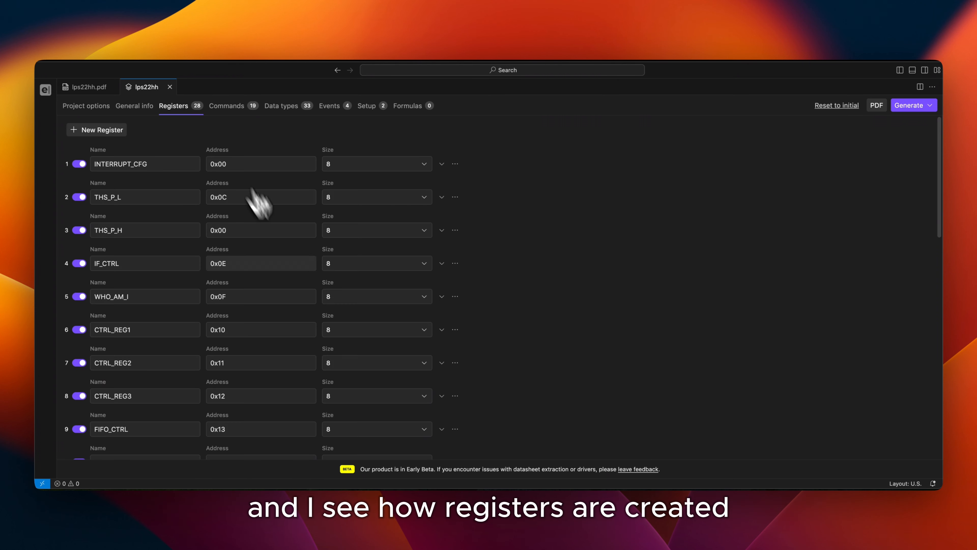
{"action": "scroll", "coordinate": [203, 327], "scroll_direction": "down", "scroll_amount": 15}
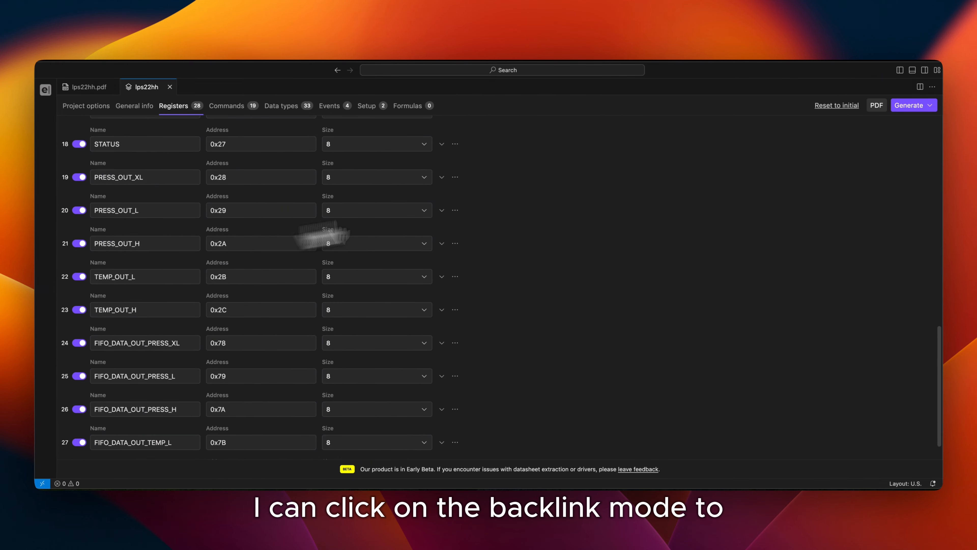
{"action": "left_click", "coordinate": [876, 106]}
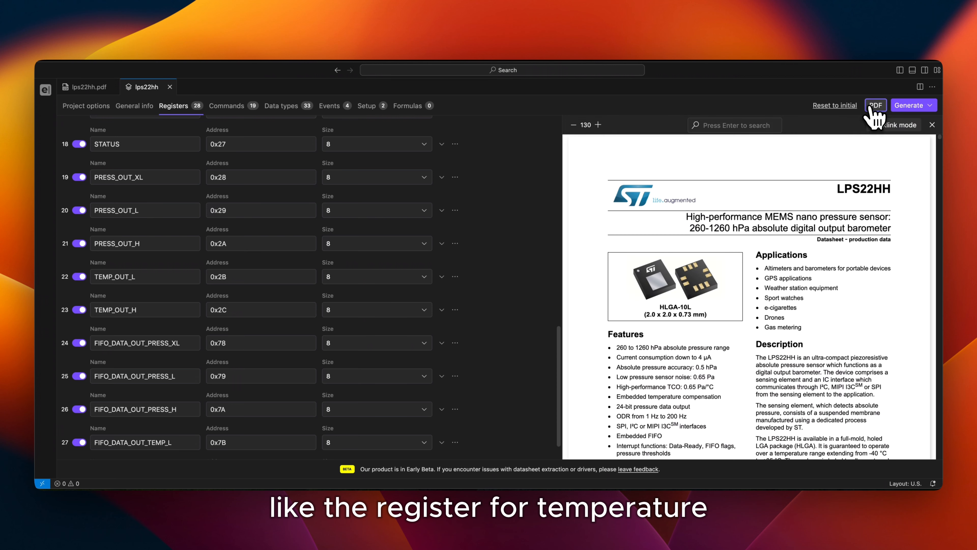
{"action": "left_click", "coordinate": [893, 125]}
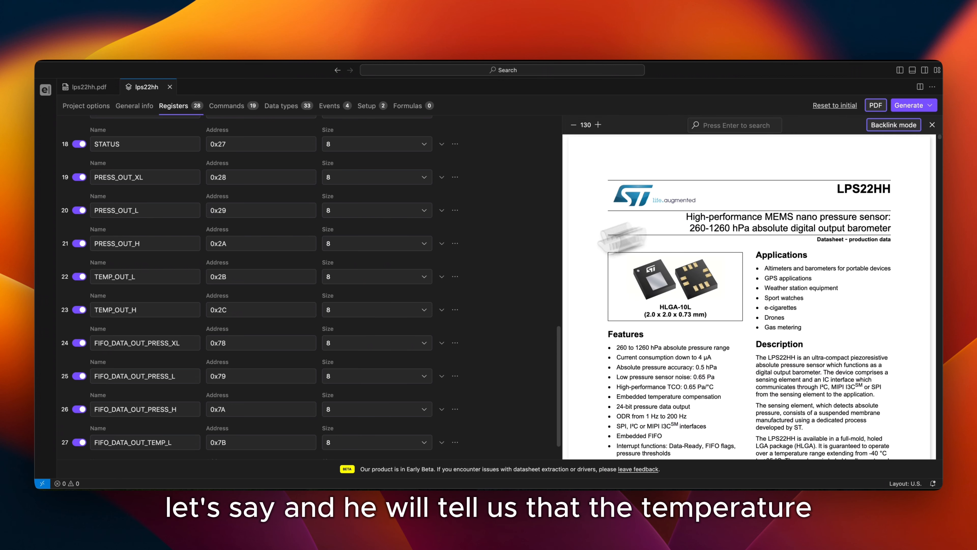
{"action": "left_click", "coordinate": [156, 280]}
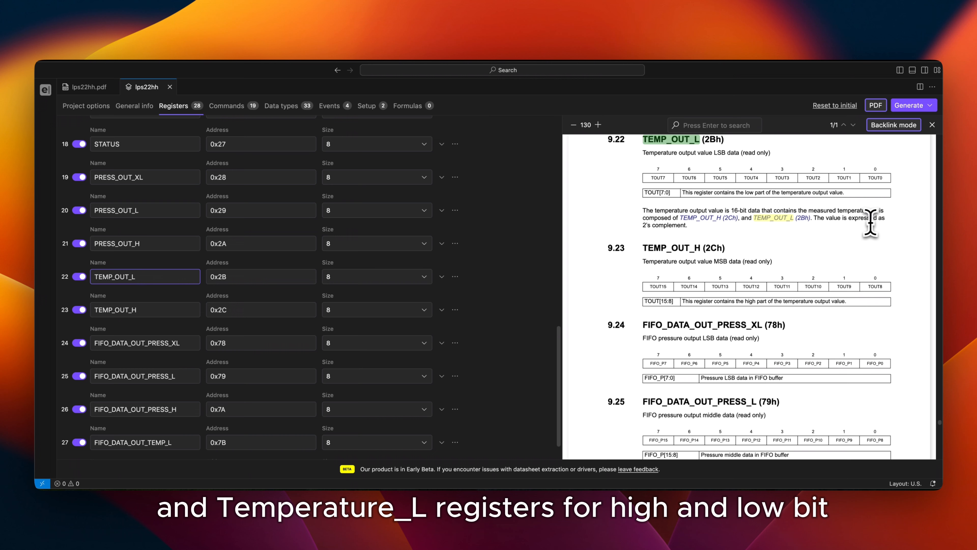
Read the datasheet's pressure output registers and the sections on interpreting pressure and temperature readings, and turn off backlink mode
{"action": "scroll", "coordinate": [706, 225], "scroll_direction": "up", "scroll_amount": 7}
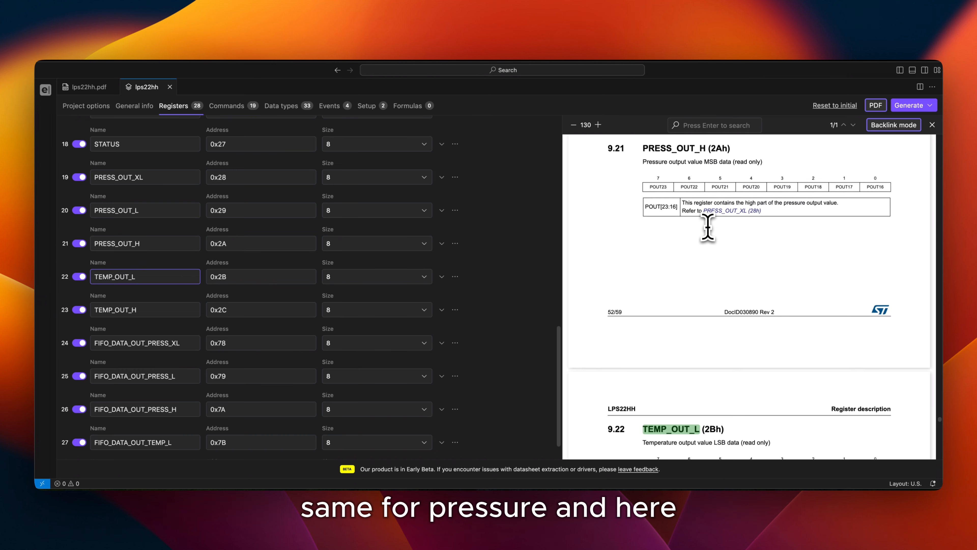
{"action": "scroll", "coordinate": [708, 227], "scroll_direction": "up", "scroll_amount": 5}
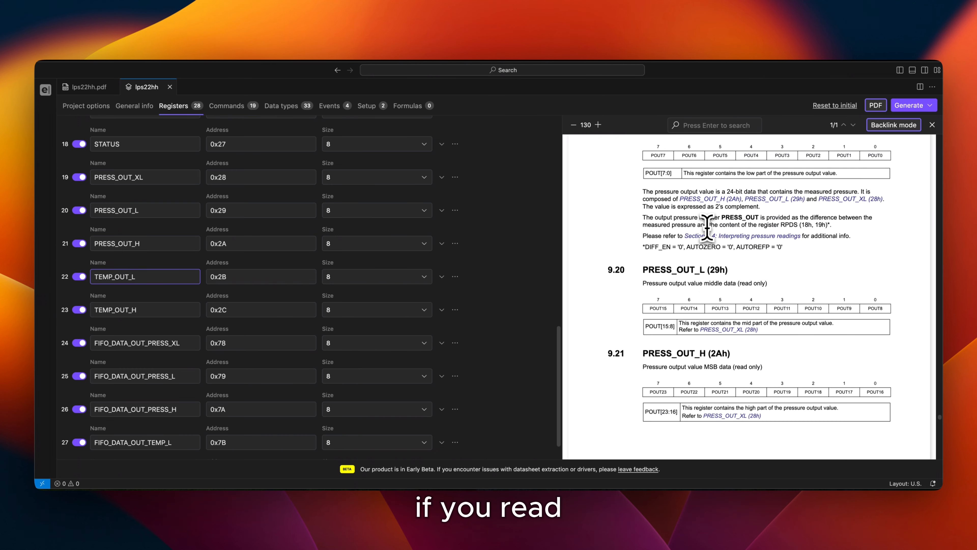
{"action": "scroll", "coordinate": [707, 227], "scroll_direction": "up", "scroll_amount": 1}
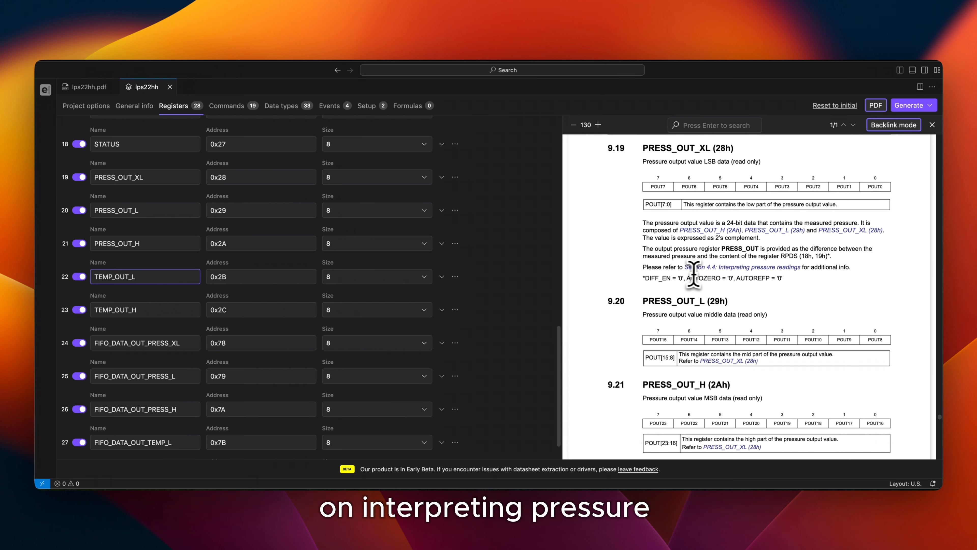
{"action": "left_click", "coordinate": [737, 269]}
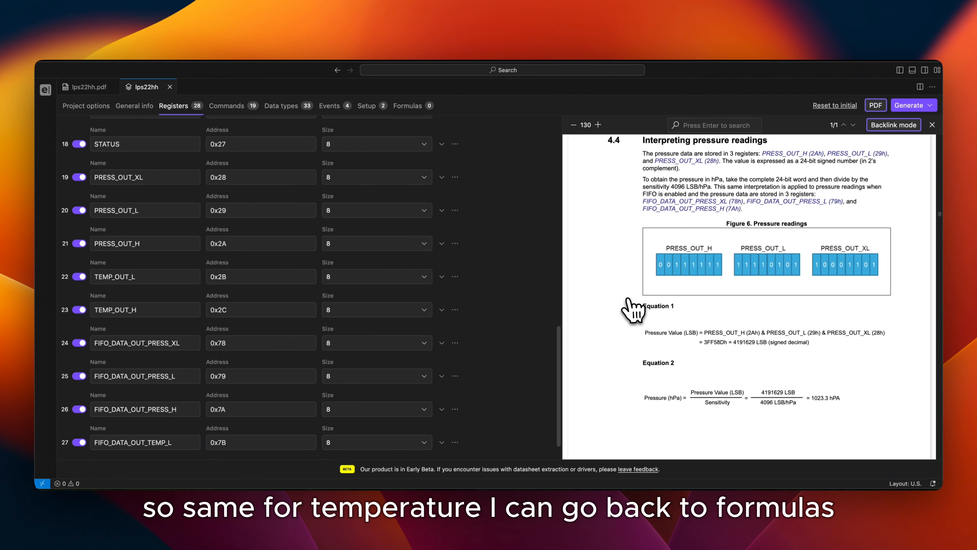
{"action": "scroll", "coordinate": [633, 310], "scroll_direction": "down", "scroll_amount": 10}
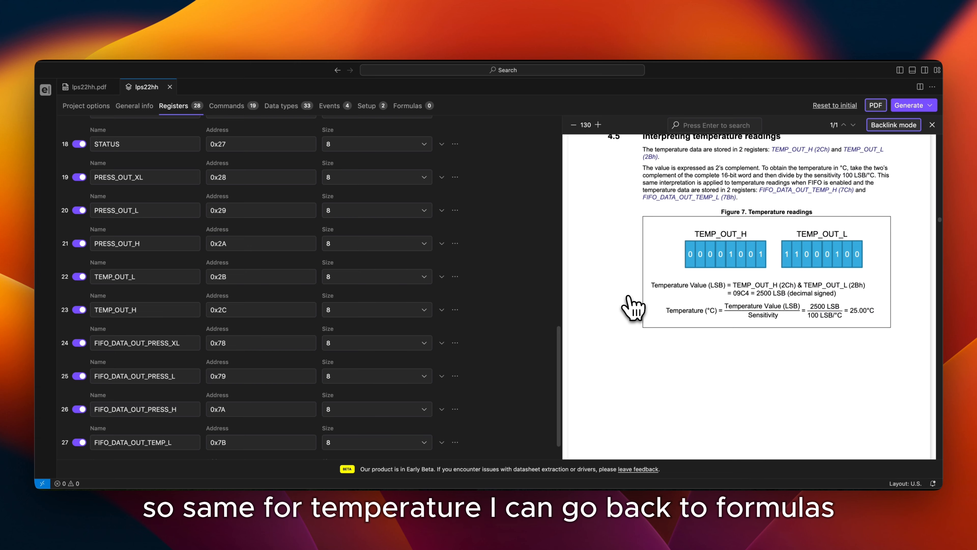
{"action": "scroll", "coordinate": [632, 307], "scroll_direction": "up", "scroll_amount": 2}
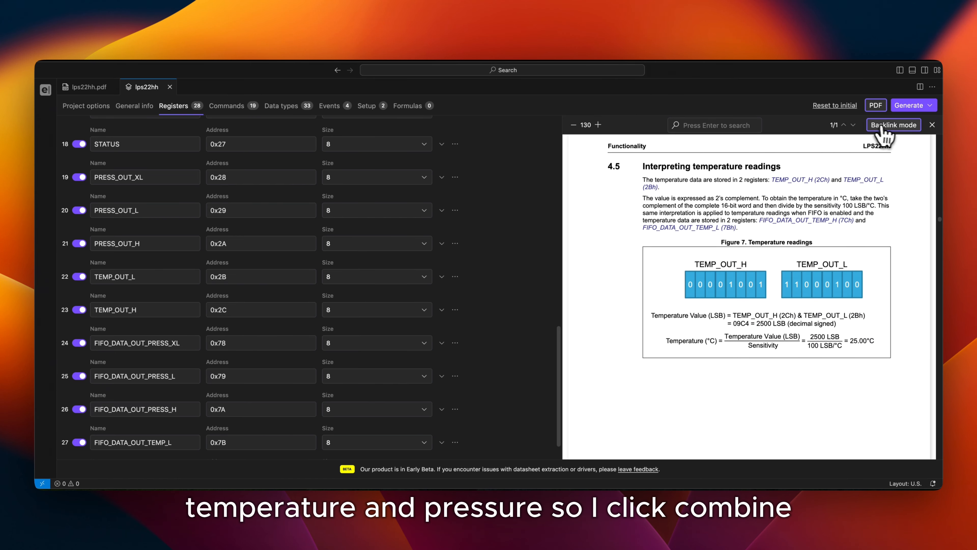
{"action": "left_click", "coordinate": [893, 125]}
Create a combined register named Temperature from TEMP_OUT_H followed by TEMP_OUT_L and save it
{"action": "left_click", "coordinate": [406, 106]}
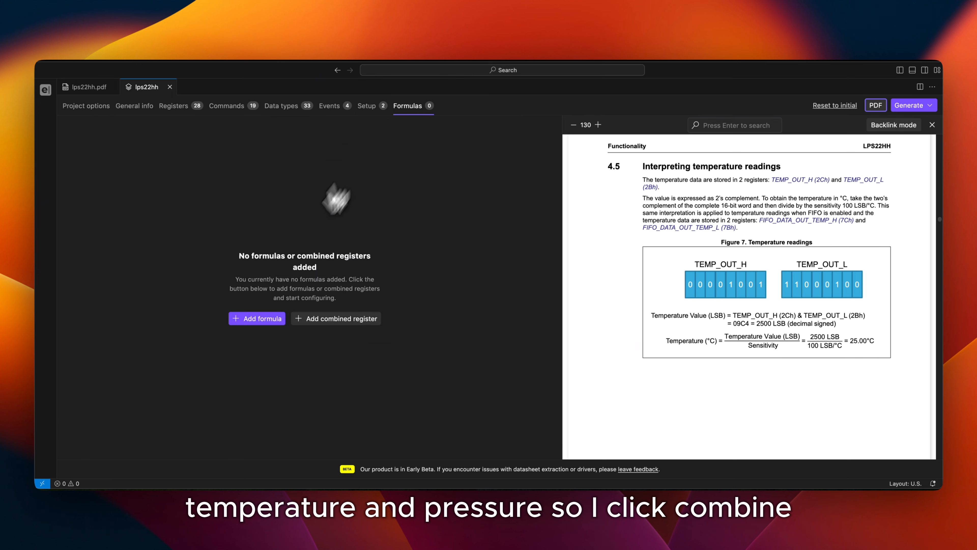
{"action": "left_click", "coordinate": [332, 324]}
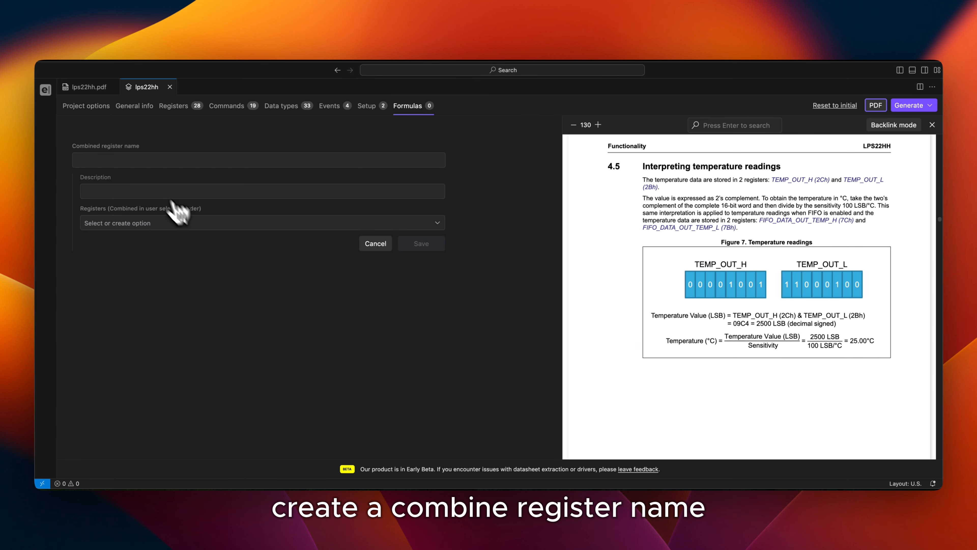
{"action": "left_click", "coordinate": [147, 159]}
{"action": "type", "text": "Te"}
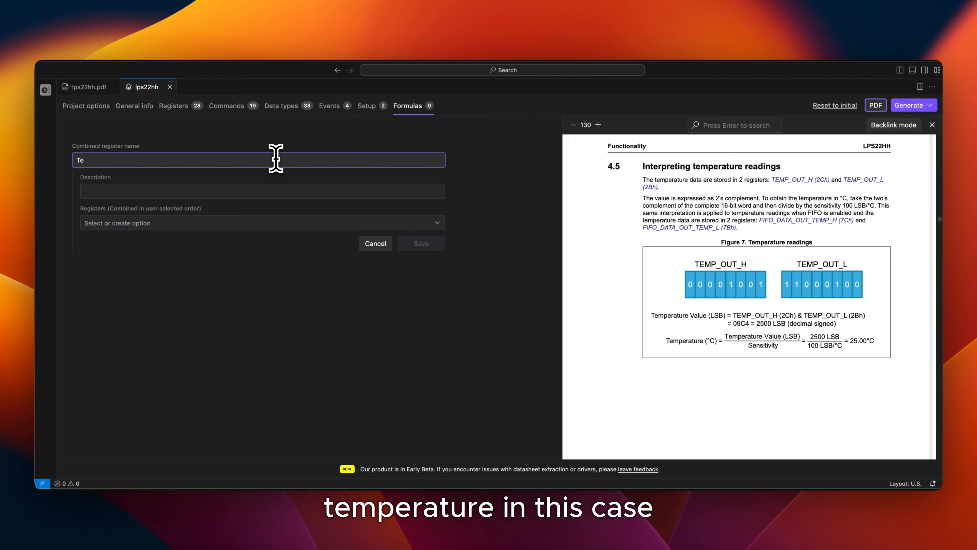
{"action": "type", "text": "mperature"}
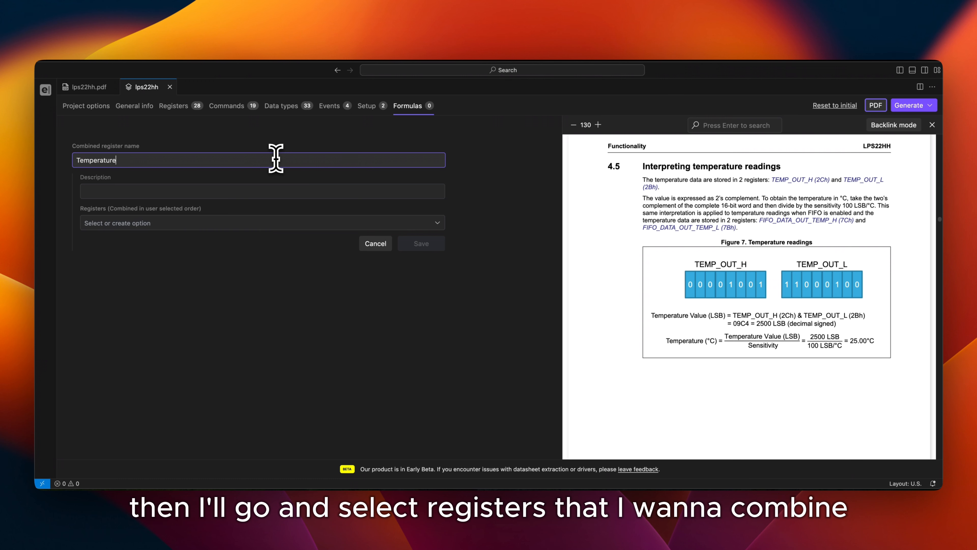
{"action": "left_click", "coordinate": [269, 221]}
{"action": "scroll", "coordinate": [175, 270], "scroll_direction": "down", "scroll_amount": 10}
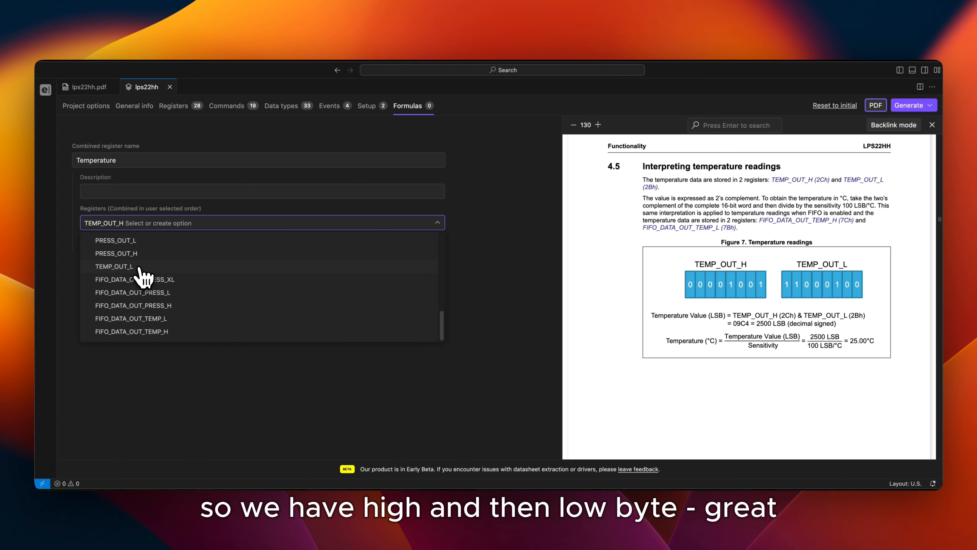
{"action": "left_click", "coordinate": [139, 268]}
{"action": "left_click", "coordinate": [496, 219]}
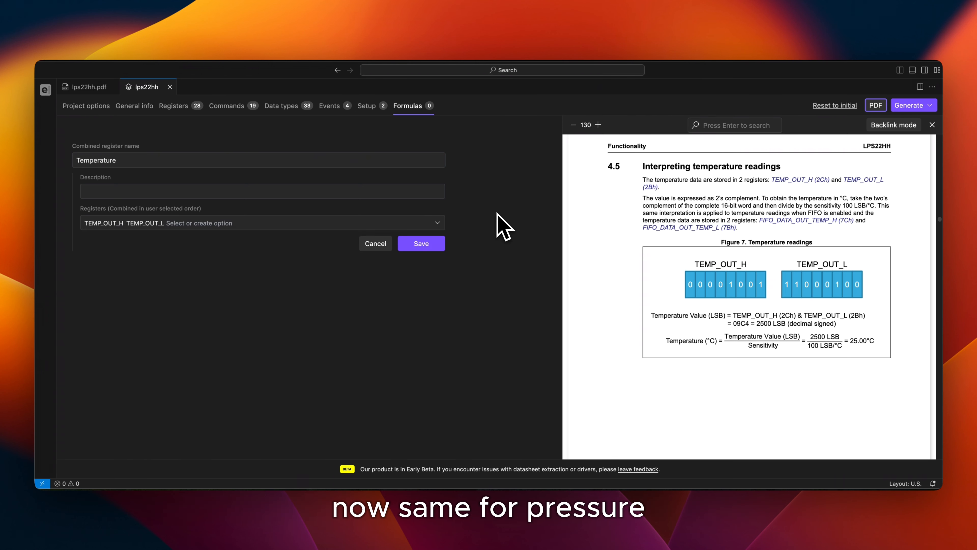
{"action": "left_click", "coordinate": [429, 243]}
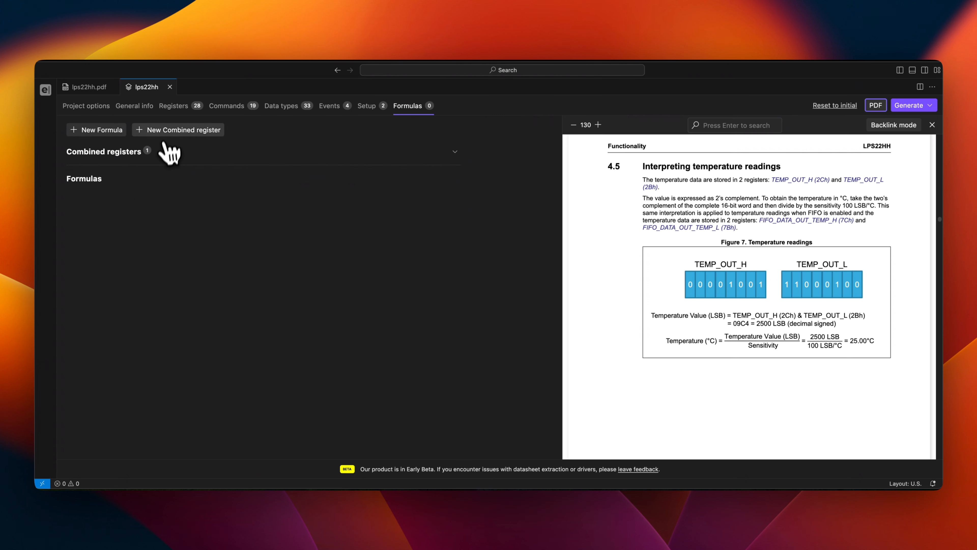
Create a combined register named Pressure from PRESS_OUT_H, PRESS_OUT_L and PRESS_OUT_XL, in that order, and save it
{"action": "left_click", "coordinate": [174, 131]}
{"action": "scroll", "coordinate": [668, 242], "scroll_direction": "up", "scroll_amount": 10}
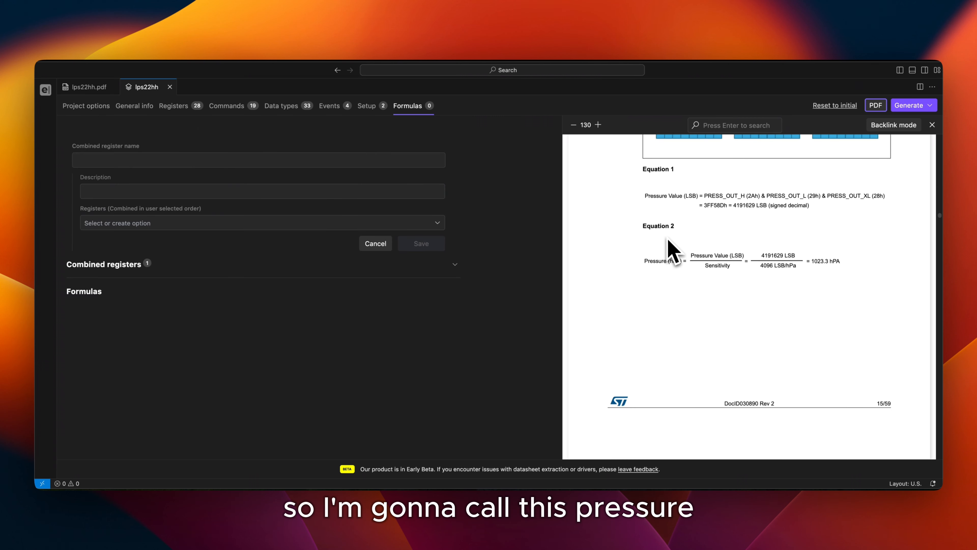
{"action": "scroll", "coordinate": [673, 252], "scroll_direction": "up", "scroll_amount": 4}
{"action": "left_click", "coordinate": [255, 163]}
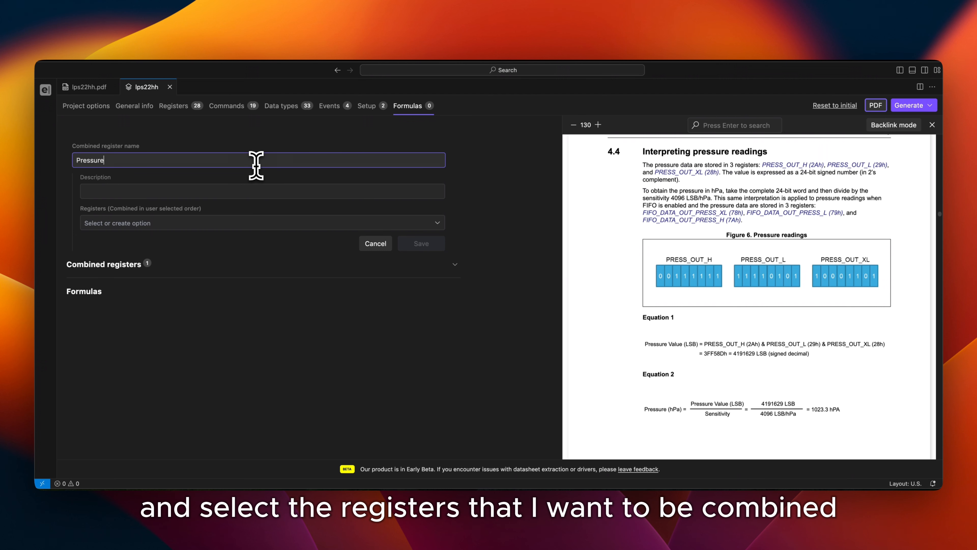
{"action": "left_click", "coordinate": [438, 225]}
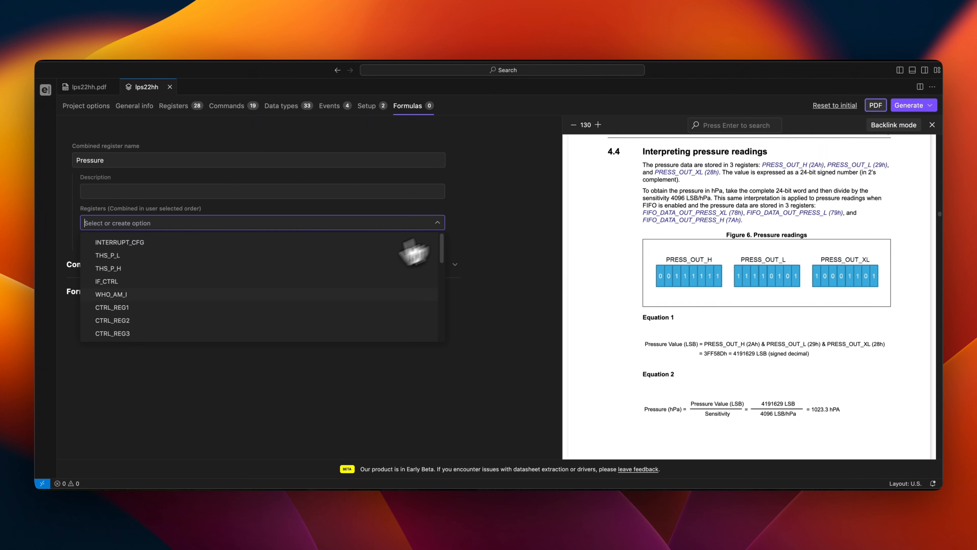
{"action": "scroll", "coordinate": [115, 285], "scroll_direction": "down", "scroll_amount": 5}
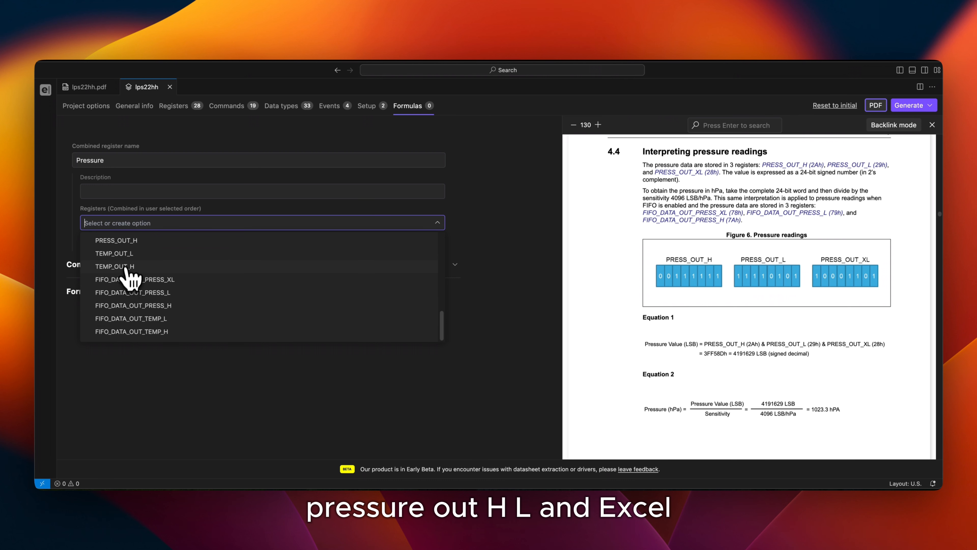
{"action": "left_click", "coordinate": [126, 261]}
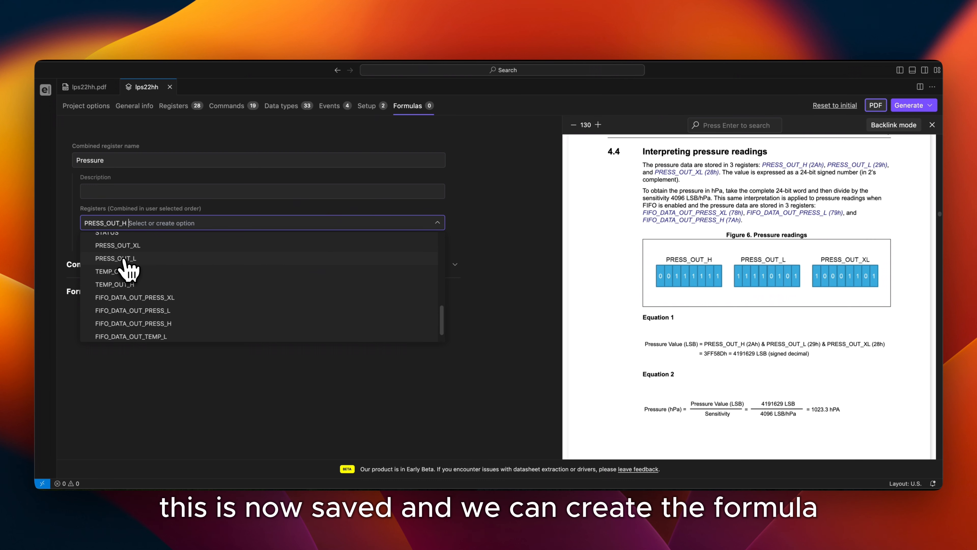
{"action": "left_click", "coordinate": [124, 258]}
{"action": "left_click", "coordinate": [508, 234]}
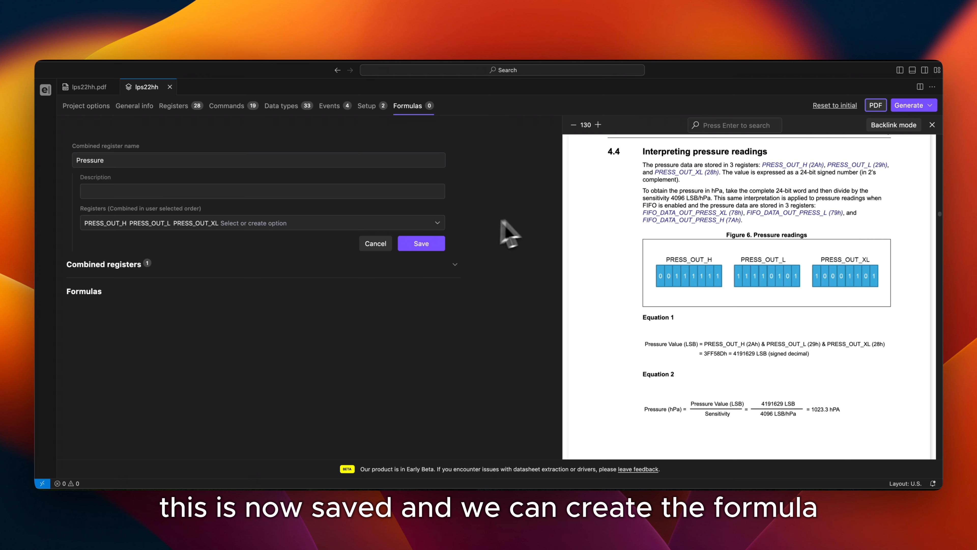
{"action": "left_click", "coordinate": [420, 244]}
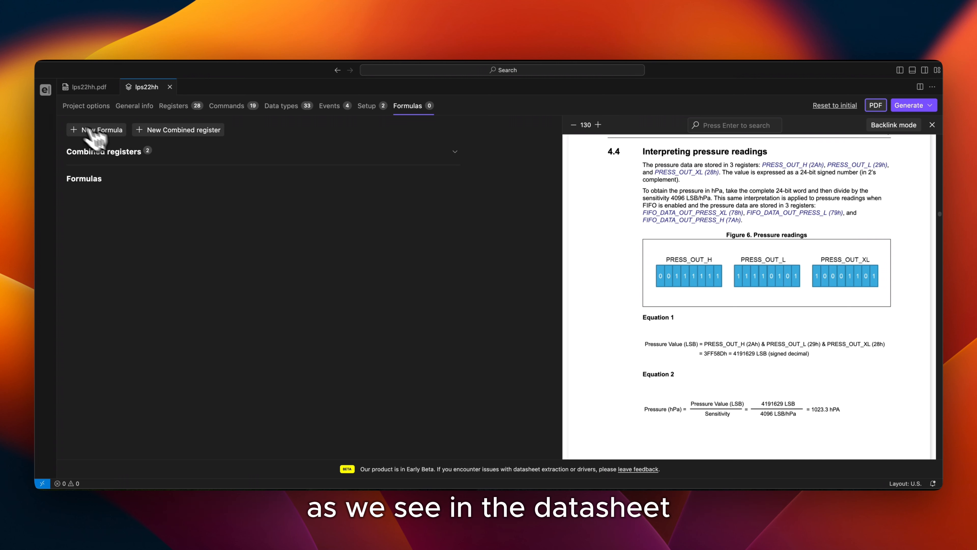
Create and save a formula named Pressure that divides the combined Pressure register by 4096
{"action": "left_click", "coordinate": [110, 131]}
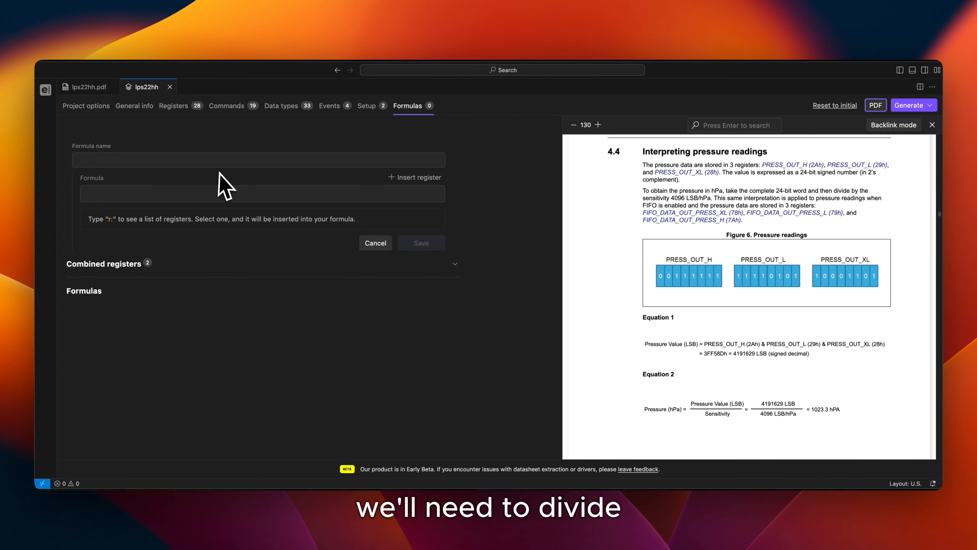
{"action": "left_click", "coordinate": [222, 161]}
{"action": "type", "text": "Pressure"}
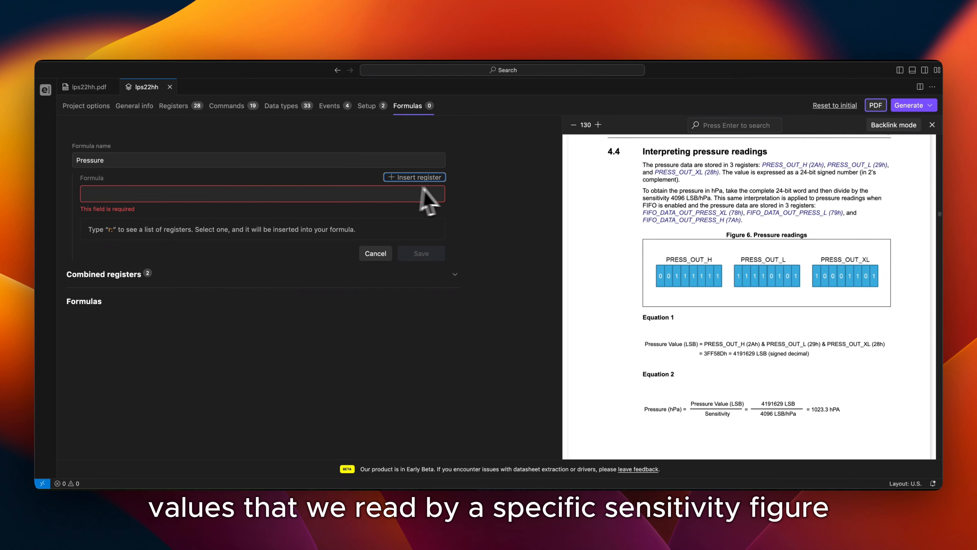
{"action": "left_click", "coordinate": [438, 178]}
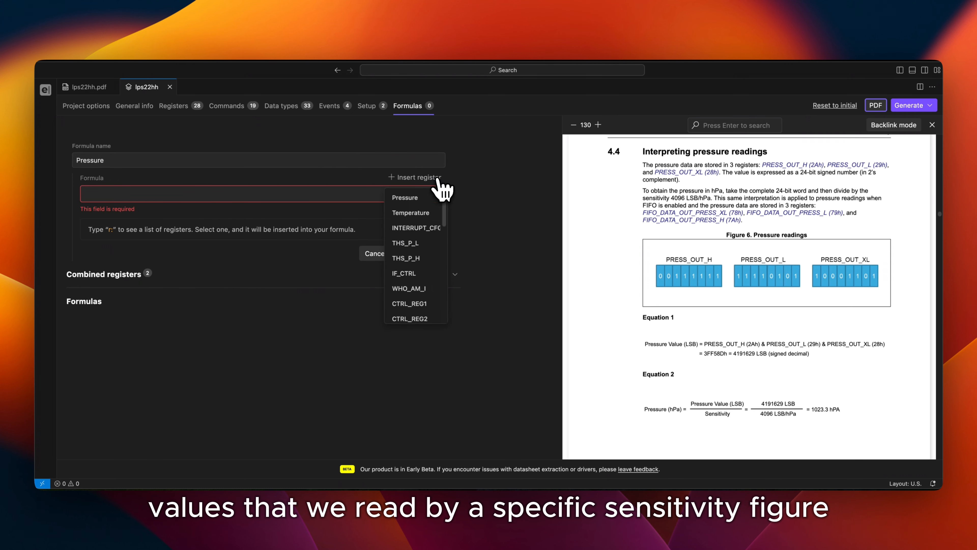
{"action": "left_click", "coordinate": [424, 199]}
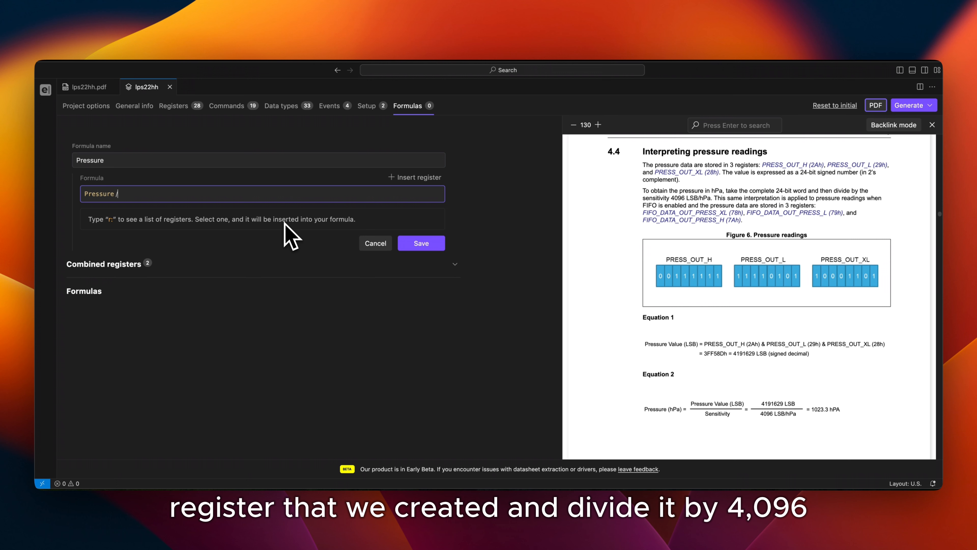
{"action": "type", "text": "/4096"}
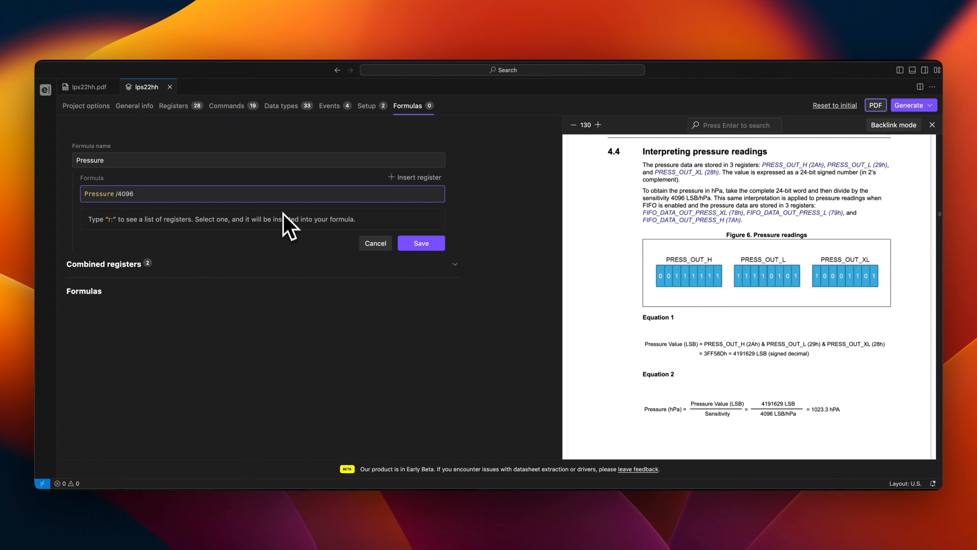
{"action": "left_click", "coordinate": [421, 246]}
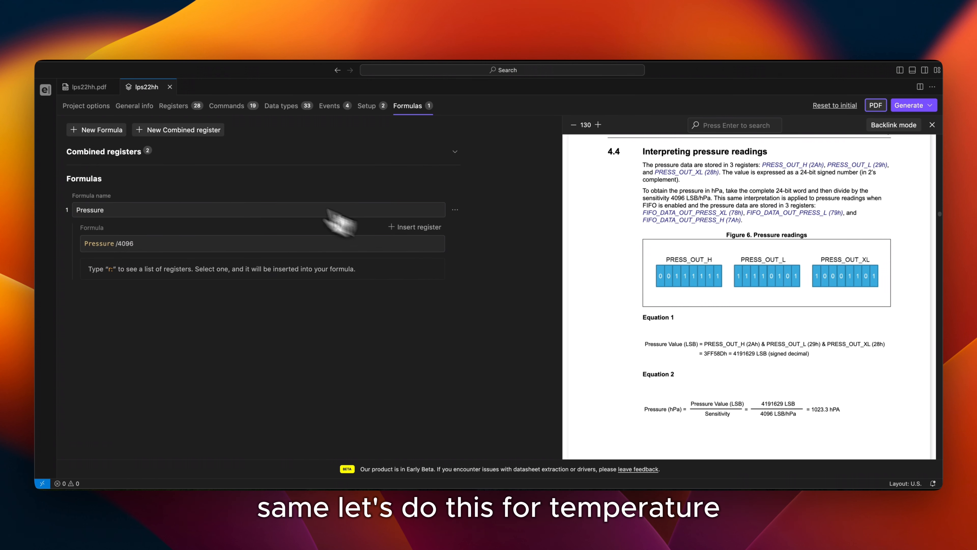
Create and save a formula named Temperature that divides the combined Temperature register by the datasheet sensitivity of 100
{"action": "left_click", "coordinate": [106, 131]}
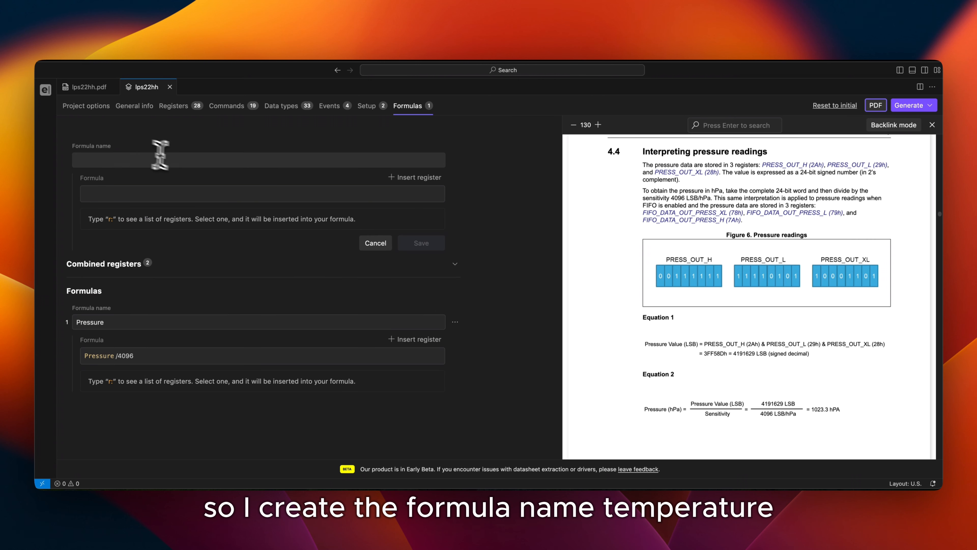
{"action": "type", "text": "Temperature"}
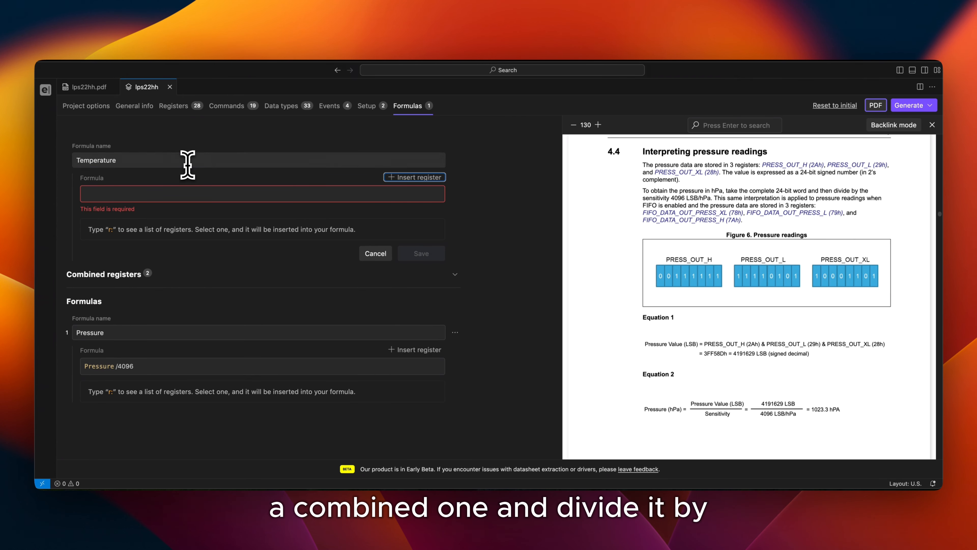
{"action": "left_click", "coordinate": [408, 179]}
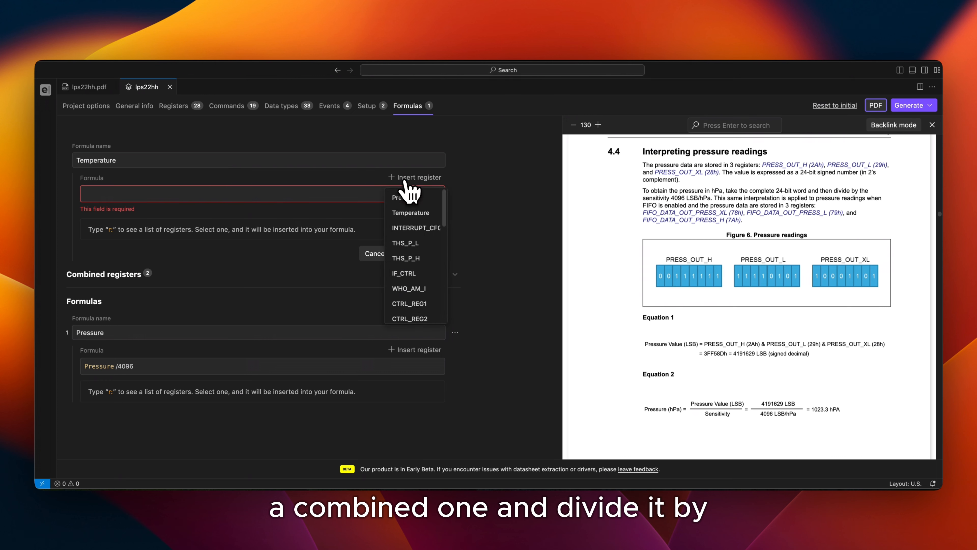
{"action": "left_click", "coordinate": [410, 214]}
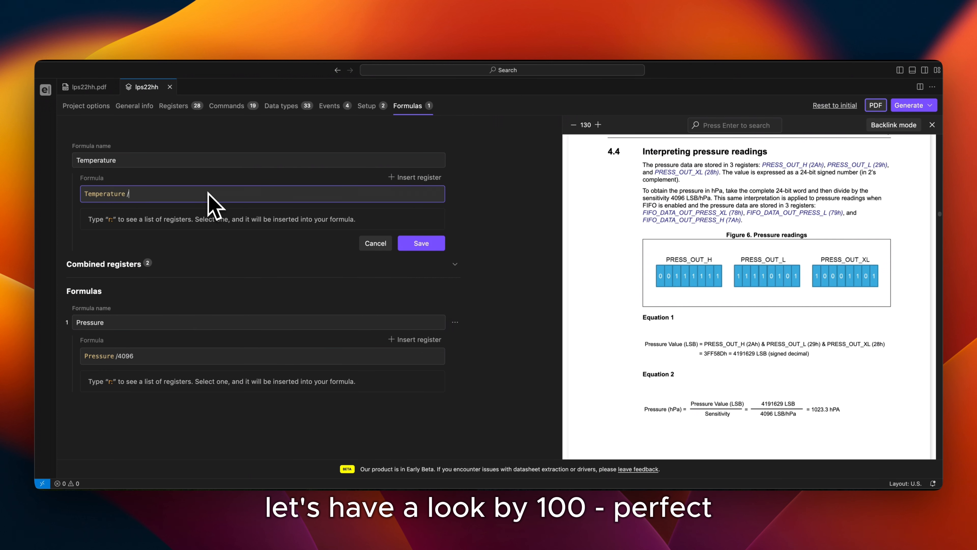
{"action": "scroll", "coordinate": [743, 312], "scroll_direction": "down", "scroll_amount": 15}
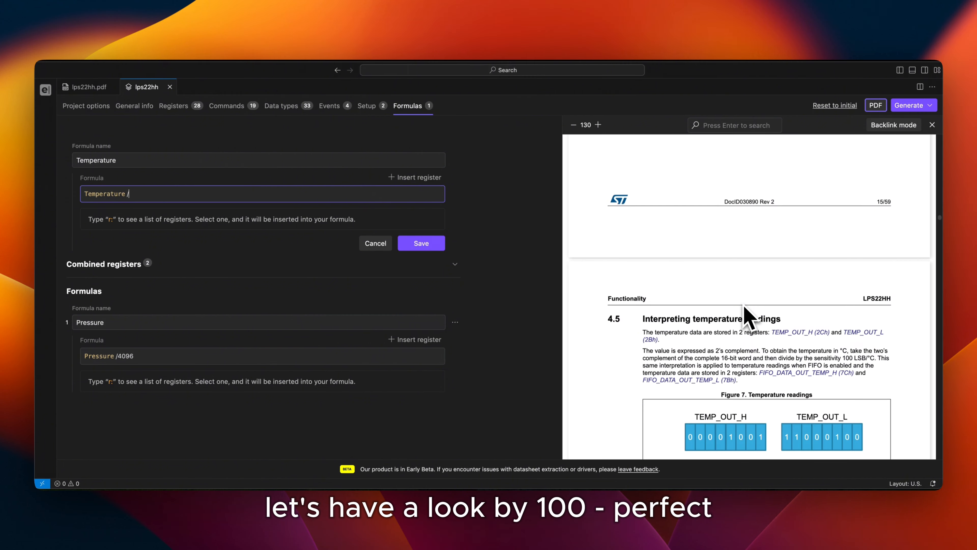
{"action": "scroll", "coordinate": [748, 317], "scroll_direction": "up", "scroll_amount": 3}
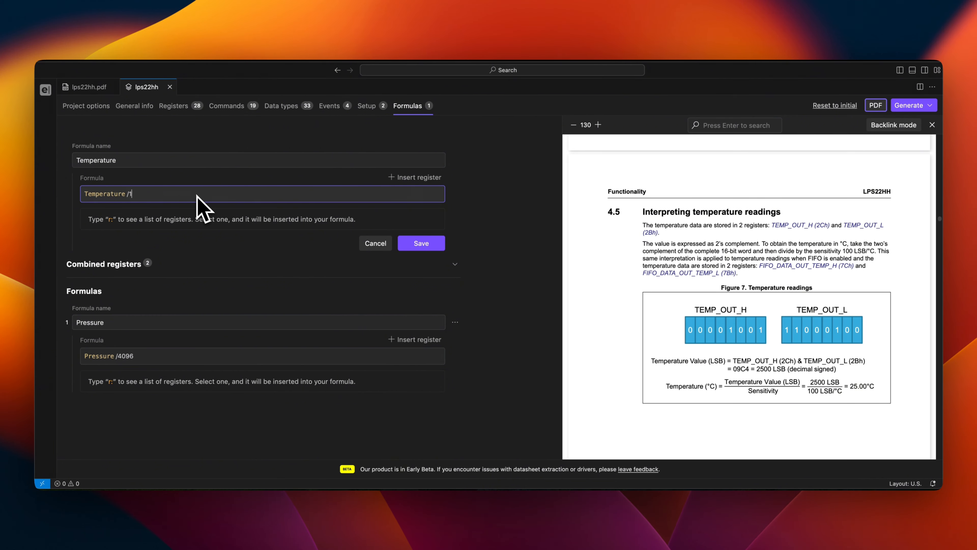
{"action": "left_click", "coordinate": [427, 244]}
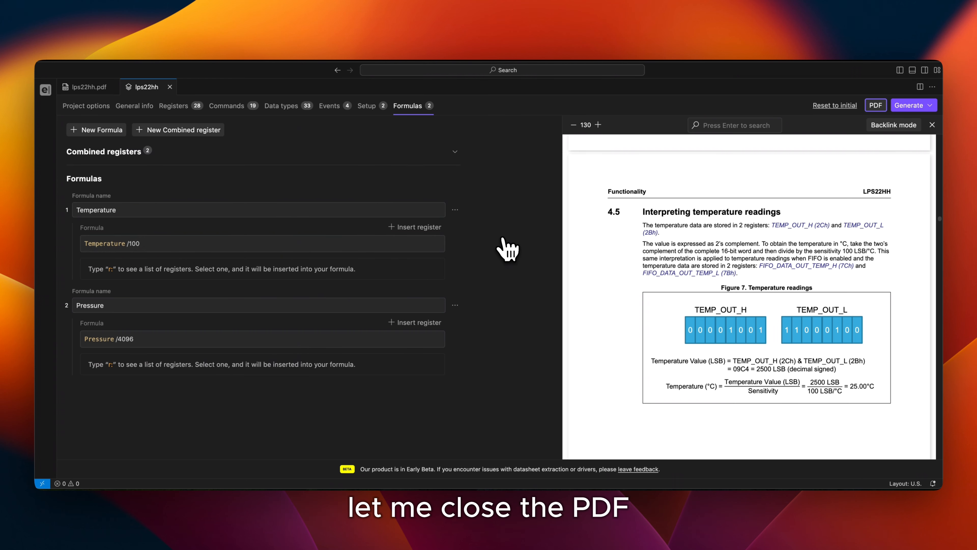
Close the datasheet PDF view and generate a testing environment from the project
{"action": "left_click", "coordinate": [932, 126]}
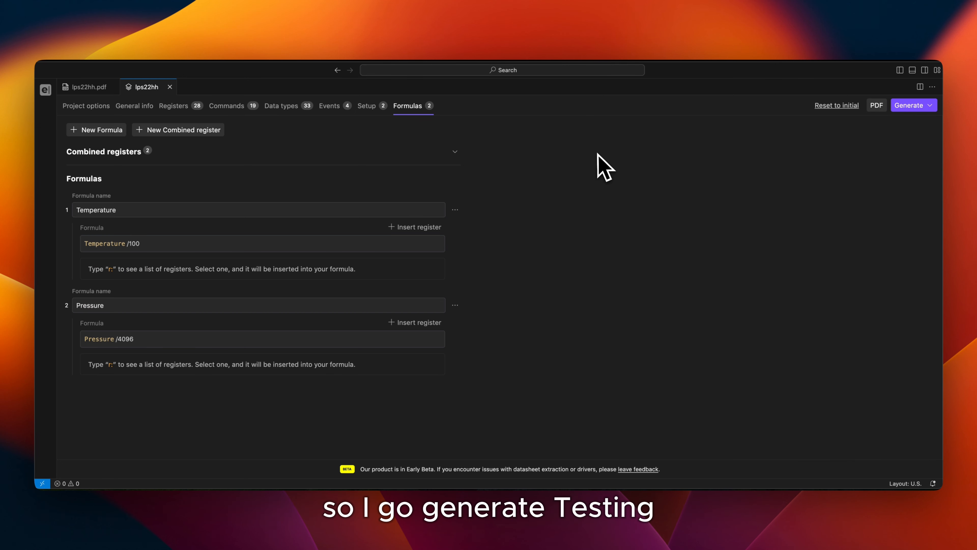
{"action": "left_click", "coordinate": [914, 106]}
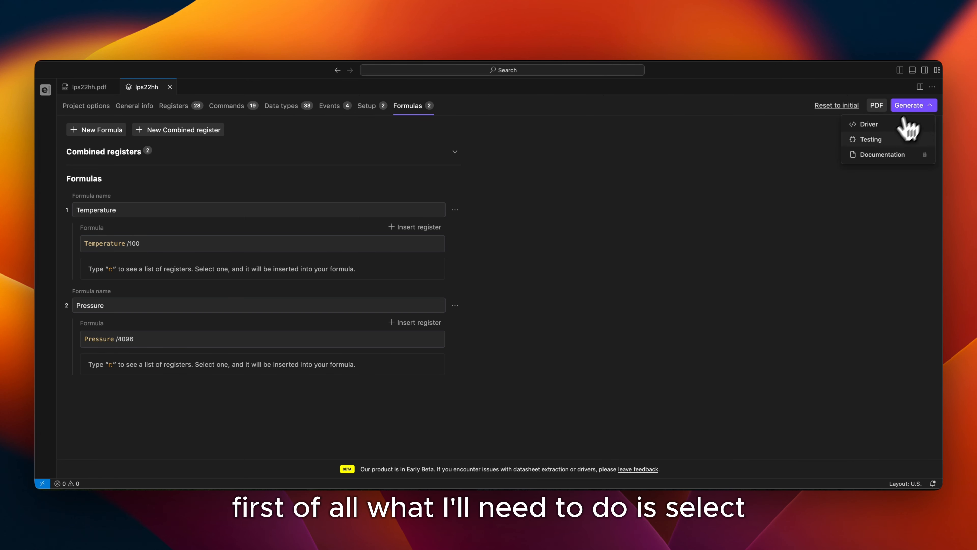
{"action": "left_click", "coordinate": [876, 140]}
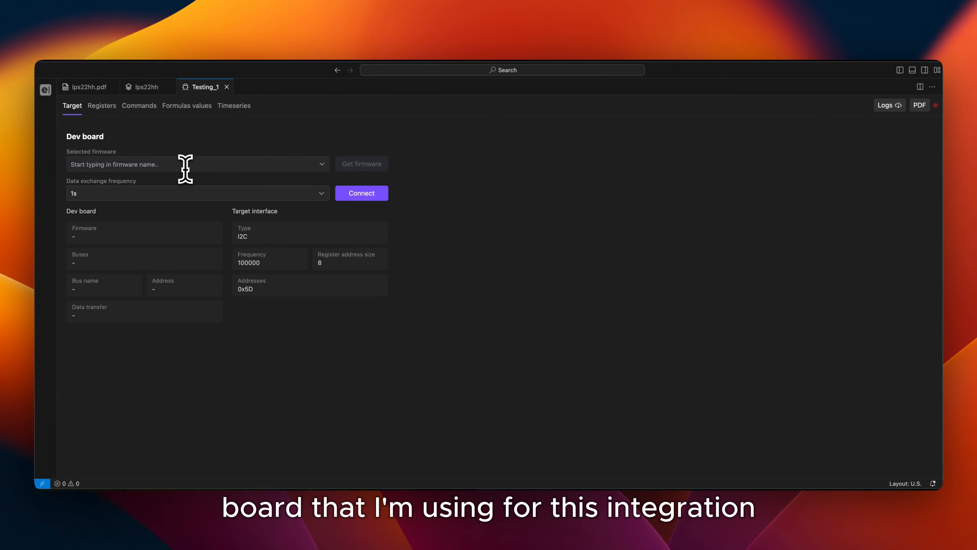
Find and select the nucleo_wb55rg (69d89a) firmware for the dev board, download it and save the file
{"action": "left_click", "coordinate": [184, 166]}
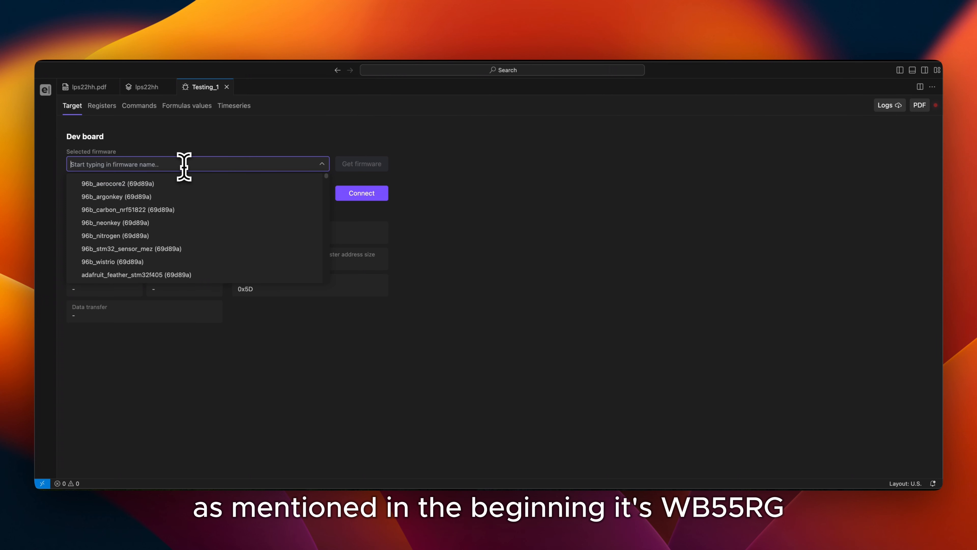
{"action": "type", "text": "wb"}
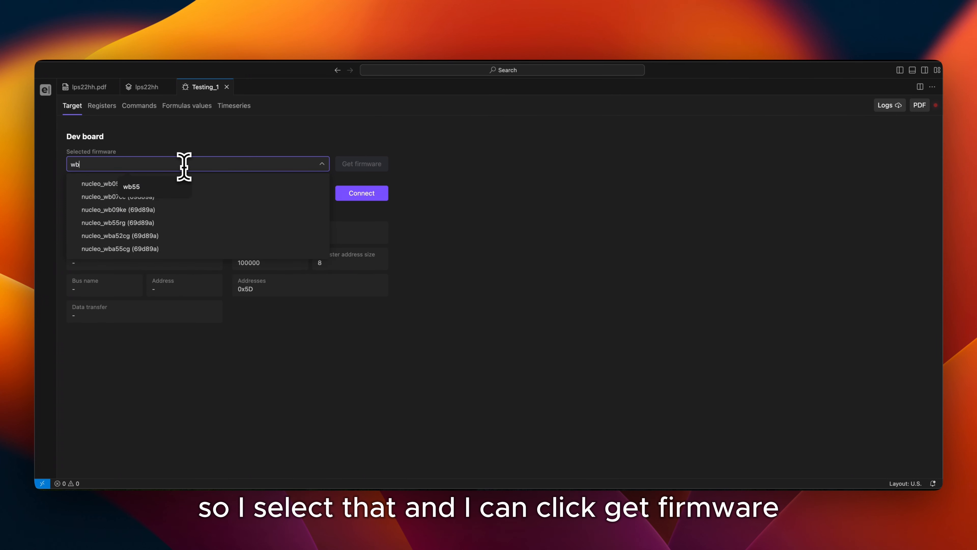
{"action": "type", "text": "55"}
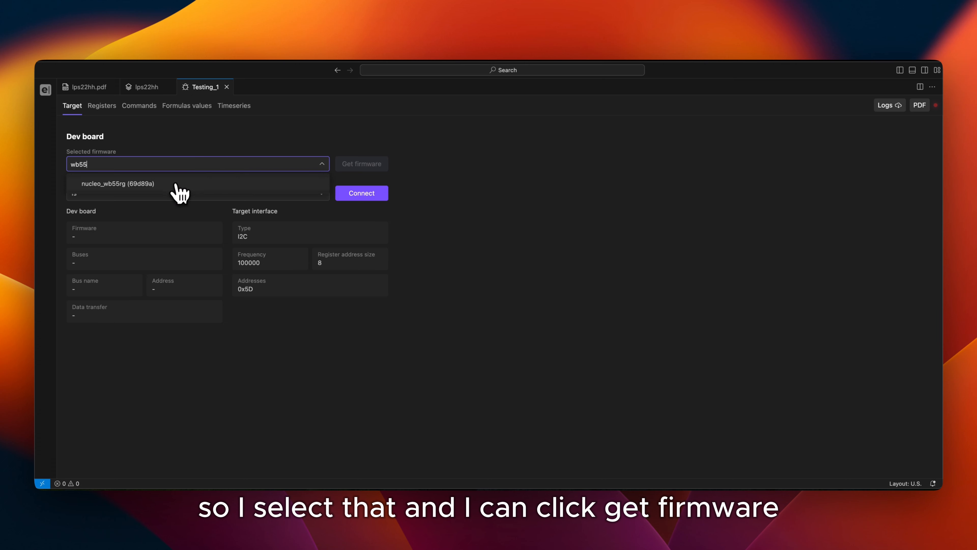
{"action": "left_click", "coordinate": [177, 185]}
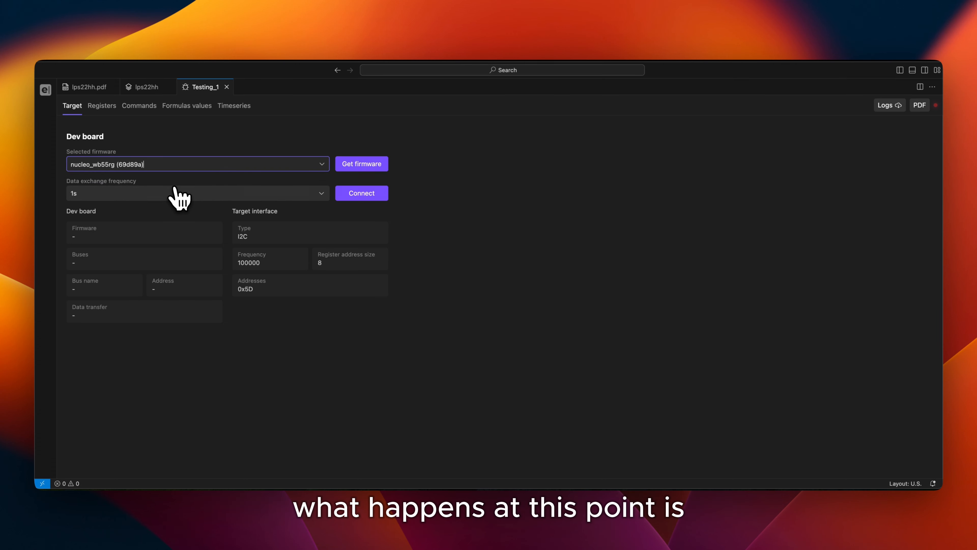
{"action": "left_click", "coordinate": [376, 167]}
{"action": "left_click", "coordinate": [375, 165]}
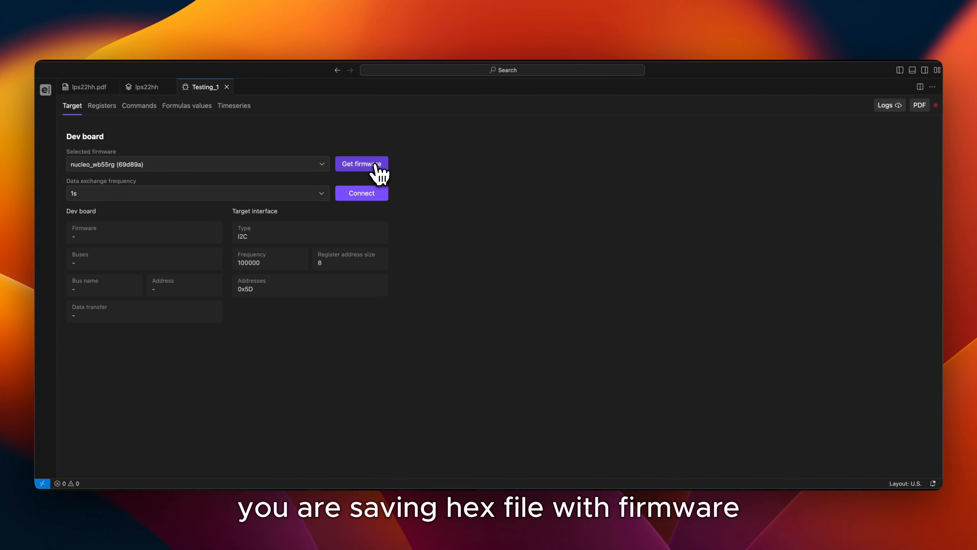
{"action": "left_click", "coordinate": [376, 165]}
{"action": "key", "text": "Return"}
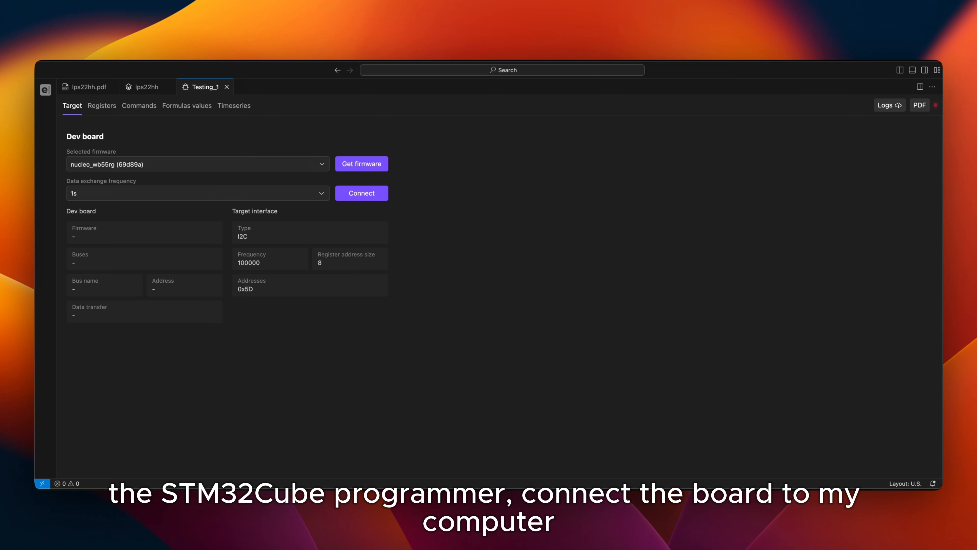
Switch to STM32CubeProgrammer, refresh the ST-LINK probe's serial number selection and connect to the Nucleo board
{"action": "left_click_drag", "start_coordinate": [35, 140], "coordinate": [445, 125]}
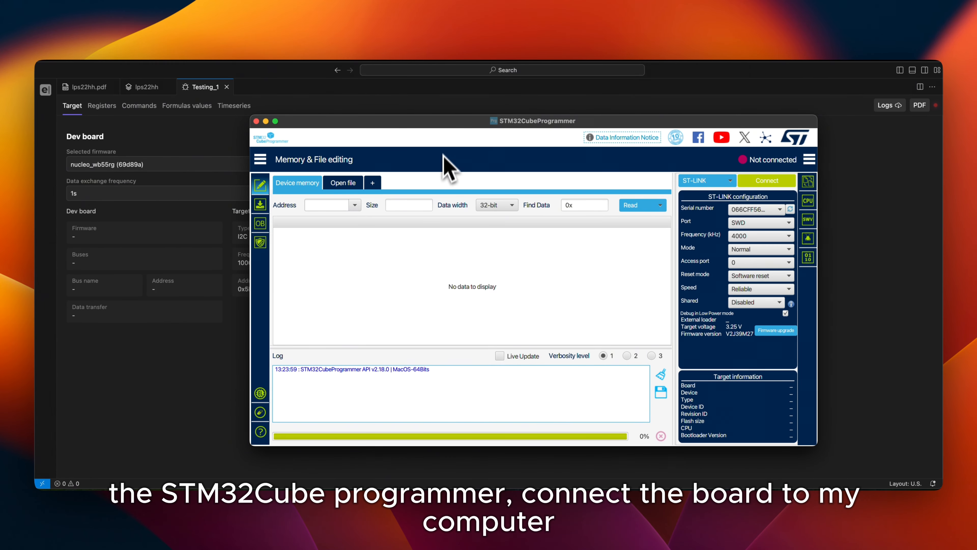
{"action": "left_click", "coordinate": [779, 210]}
{"action": "left_click", "coordinate": [792, 221]}
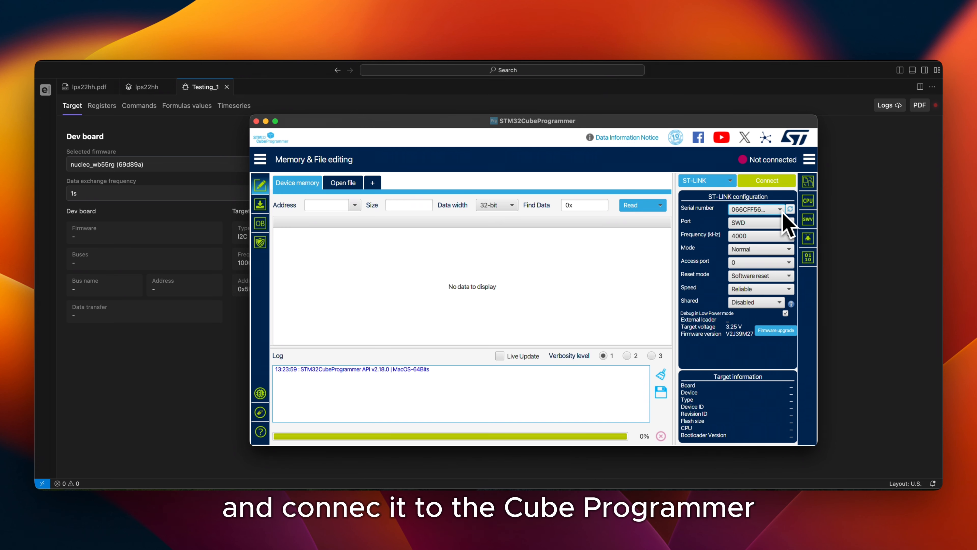
{"action": "left_click", "coordinate": [766, 183]}
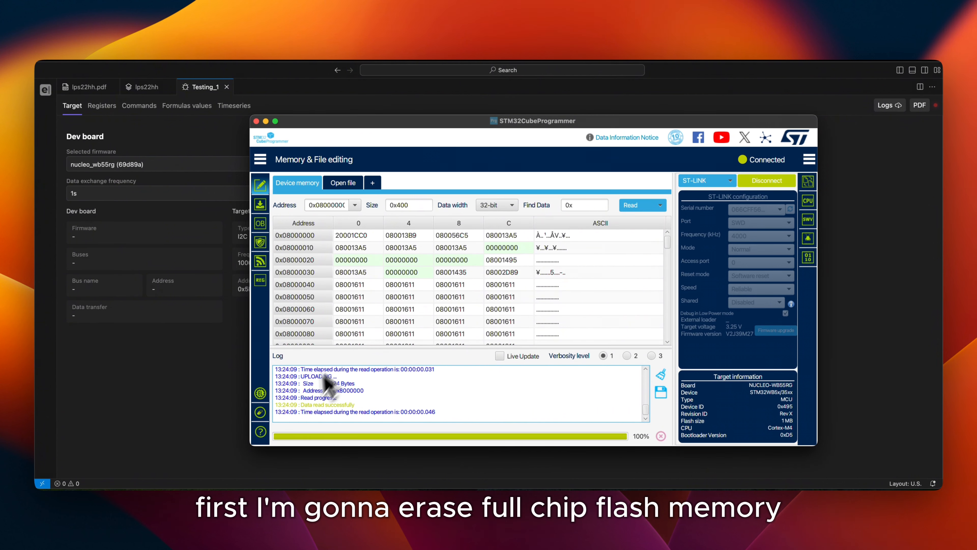
Erase the connected board's full chip flash memory and accept the confirmation
{"action": "left_click", "coordinate": [259, 419]}
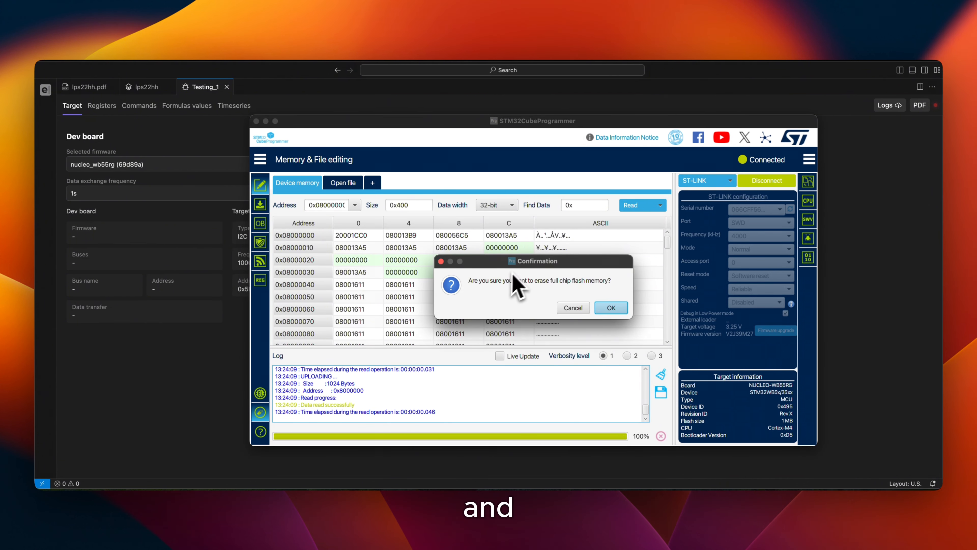
{"action": "left_click_drag", "start_coordinate": [500, 265], "coordinate": [495, 256]}
{"action": "left_click", "coordinate": [607, 299]}
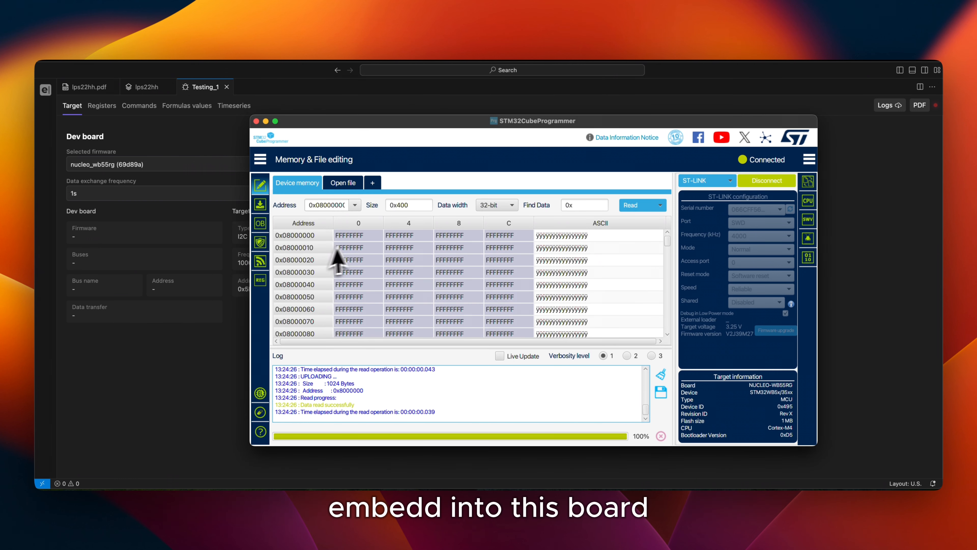
Choose nucleo_wb55rg.hex from the Desktop as the download file and program it onto the connected board
{"action": "left_click", "coordinate": [261, 207]}
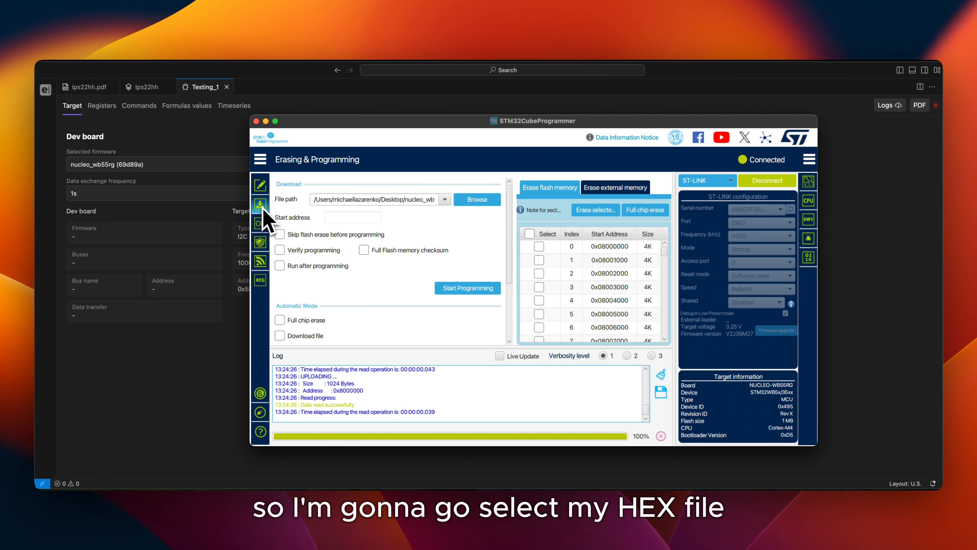
{"action": "left_click", "coordinate": [465, 204]}
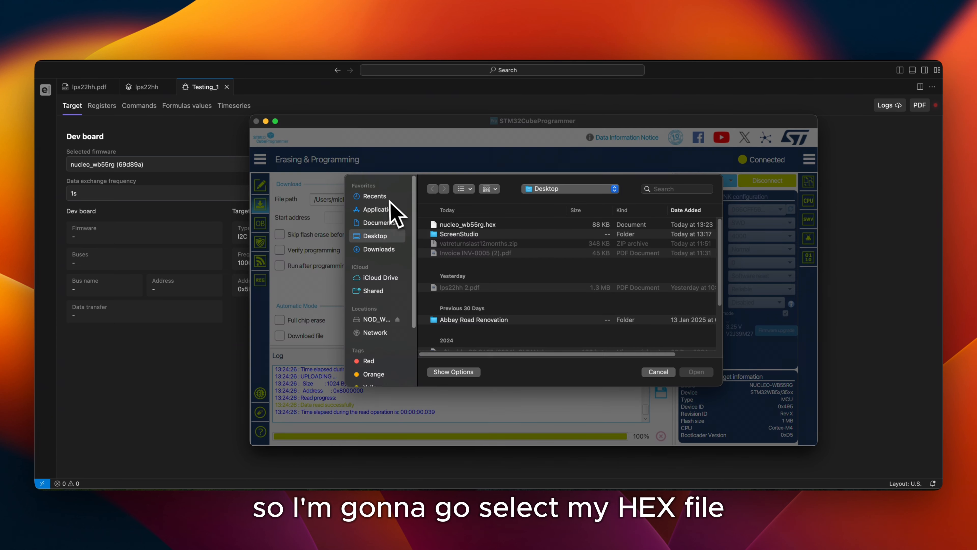
{"action": "left_click", "coordinate": [466, 225]}
{"action": "double_click", "coordinate": [466, 225]}
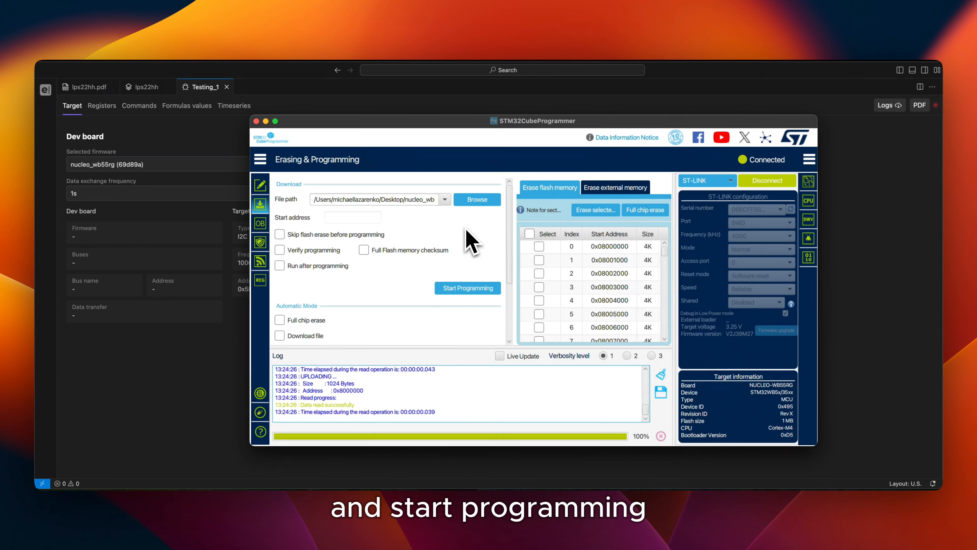
{"action": "left_click", "coordinate": [475, 289]}
{"action": "scroll", "coordinate": [476, 301], "scroll_direction": "down", "scroll_amount": 3}
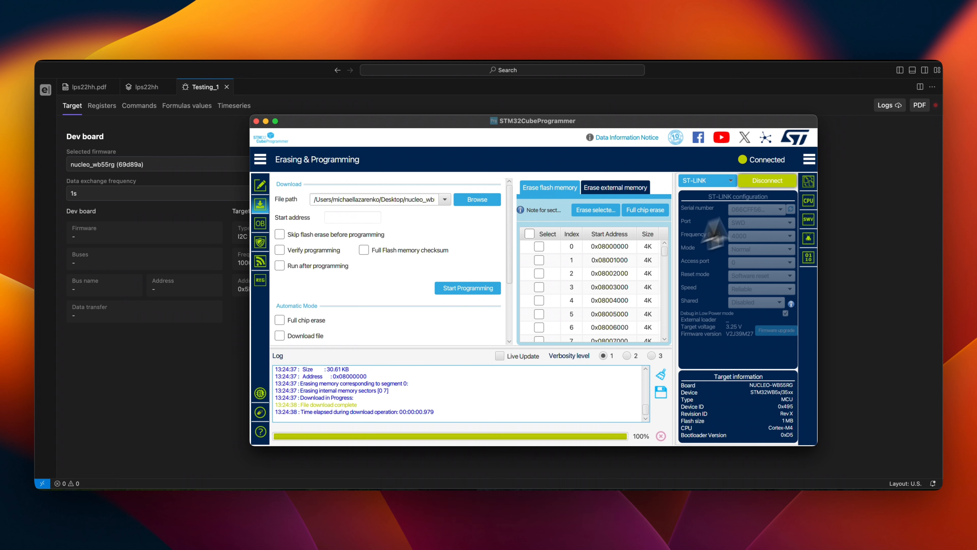
Disconnect the ST-LINK probe from the board and close STM32CubeProgrammer
{"action": "left_click", "coordinate": [775, 184]}
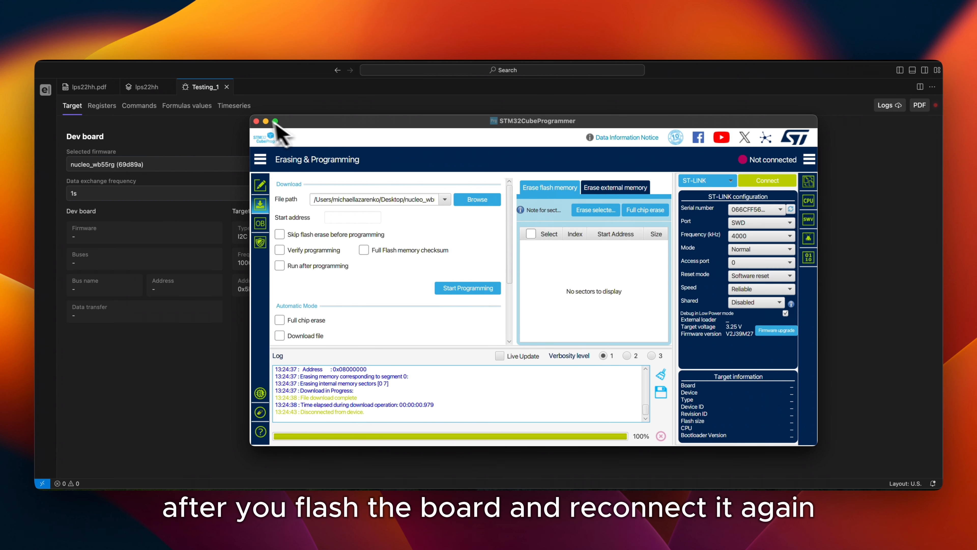
{"action": "left_click", "coordinate": [256, 121]}
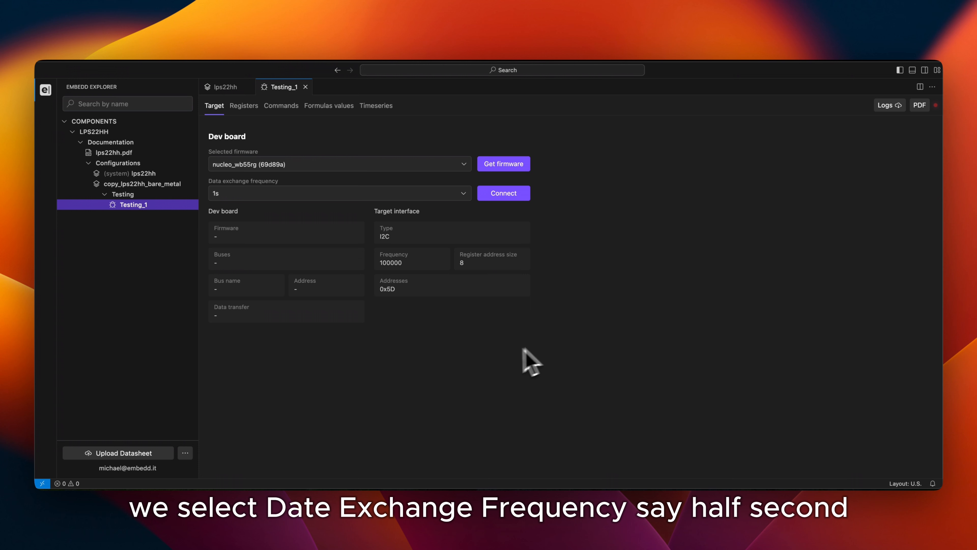
Set the data exchange frequency to 0.5s and connect to the dev board through the STM32 STLink (cu.usbmodem11103) serial port
{"action": "left_click", "coordinate": [347, 193]}
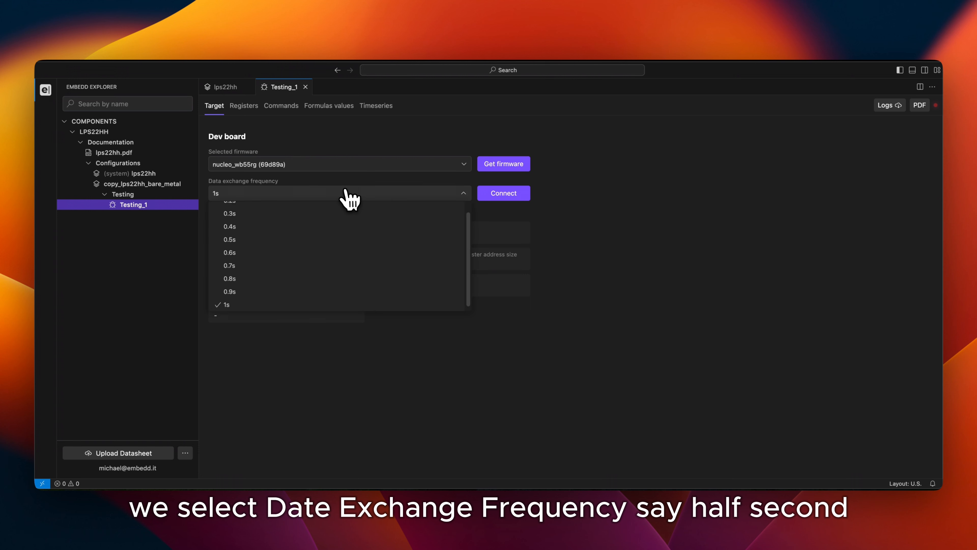
{"action": "left_click", "coordinate": [313, 240]}
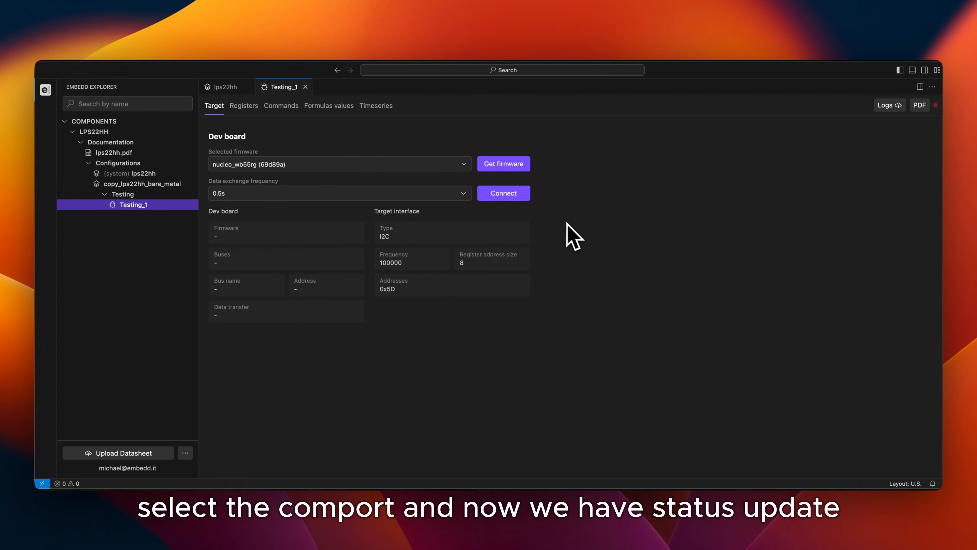
{"action": "left_click", "coordinate": [502, 194]}
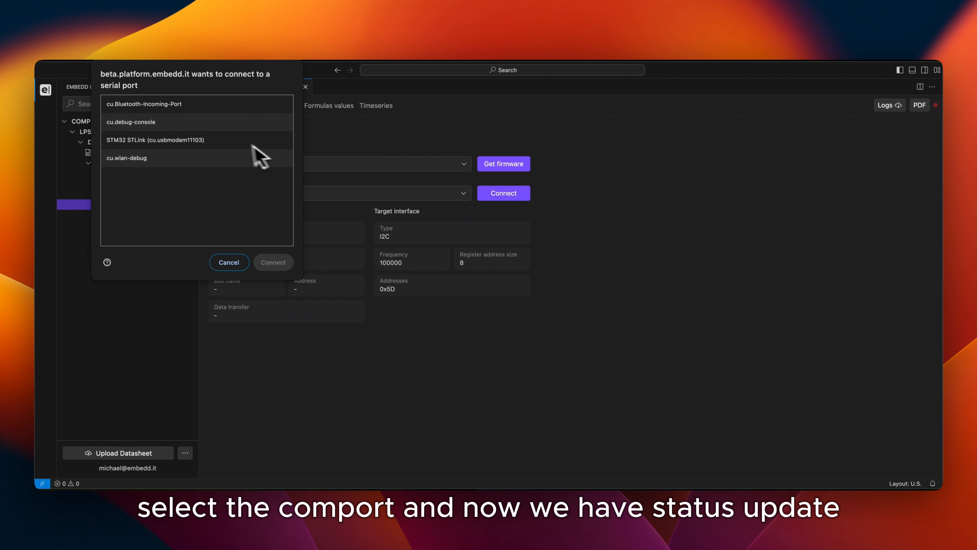
{"action": "left_click", "coordinate": [235, 142]}
{"action": "key", "text": "Return"}
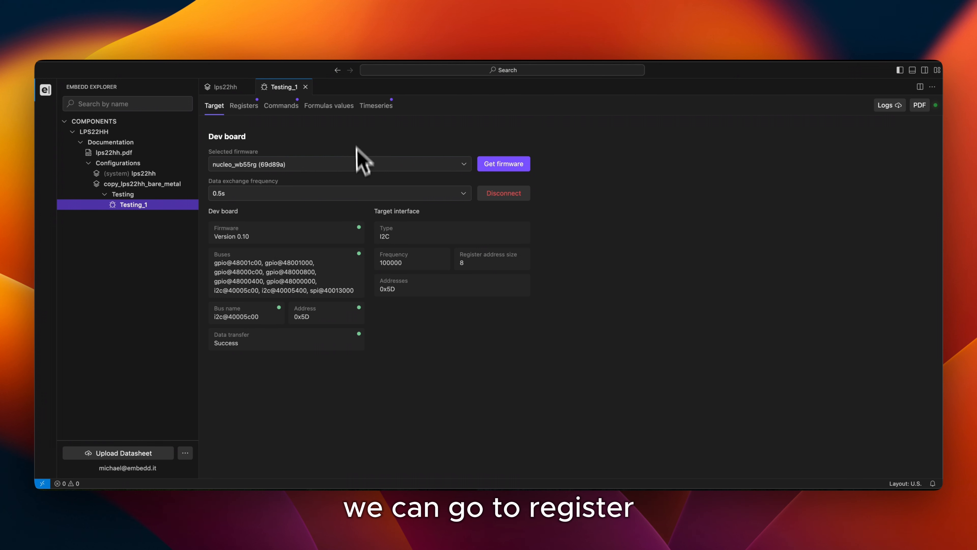
Examine the live register readings and the Temperature and Pressure formula values, and bring up the Timeseries charts
{"action": "left_click", "coordinate": [245, 106]}
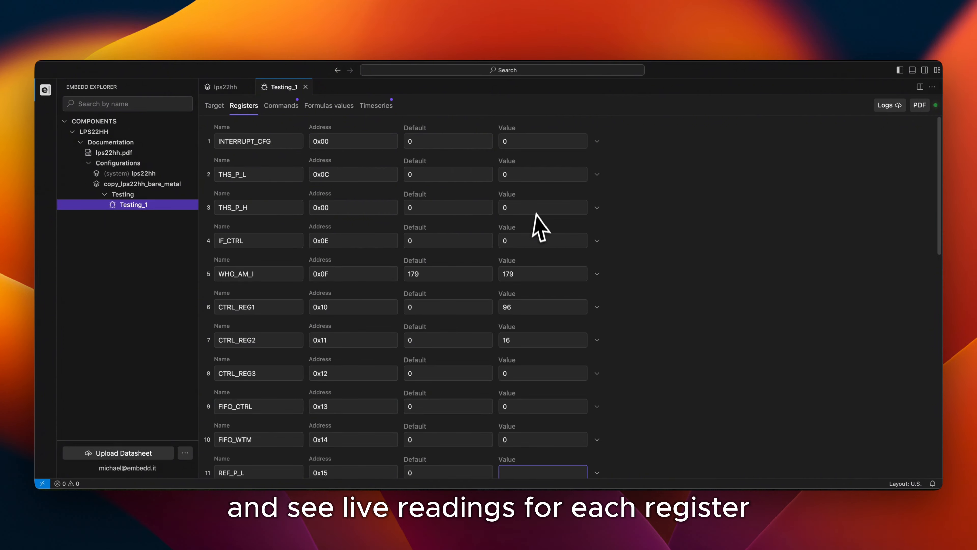
{"action": "scroll", "coordinate": [539, 228], "scroll_direction": "down", "scroll_amount": 5}
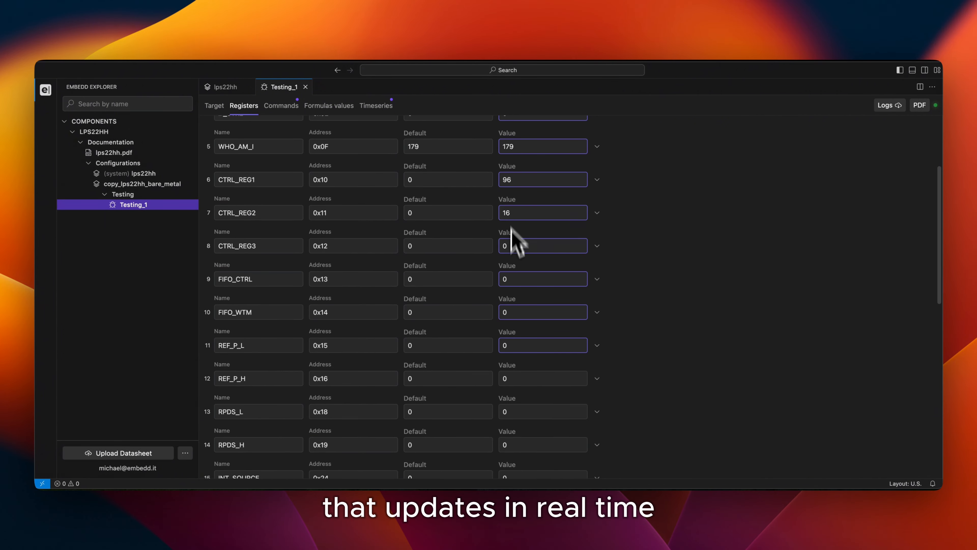
{"action": "scroll", "coordinate": [515, 238], "scroll_direction": "down", "scroll_amount": 10}
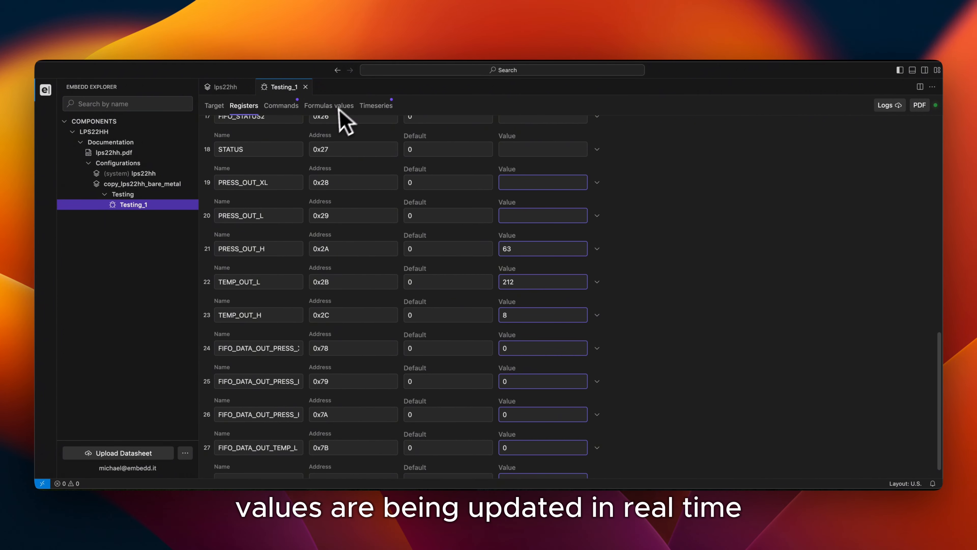
{"action": "left_click", "coordinate": [338, 107]}
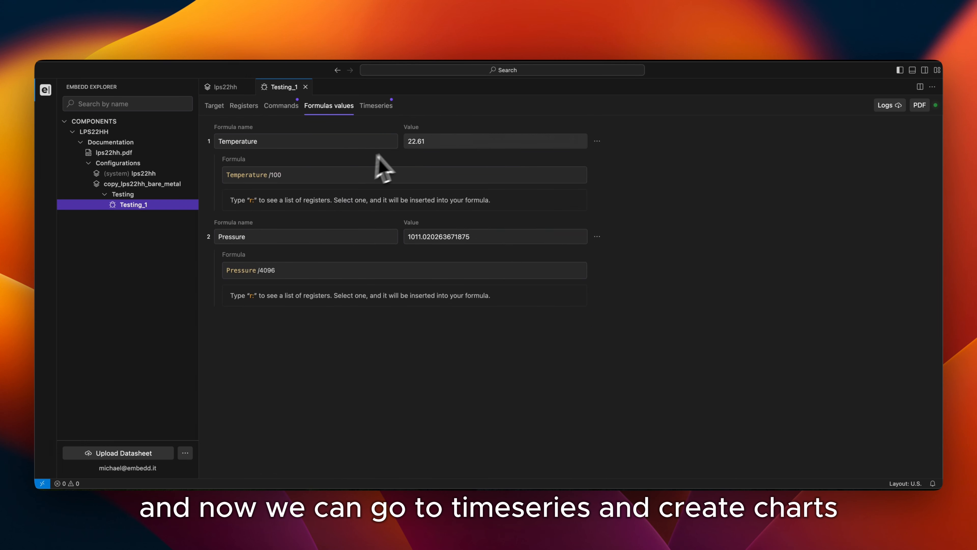
{"action": "left_click", "coordinate": [381, 109]}
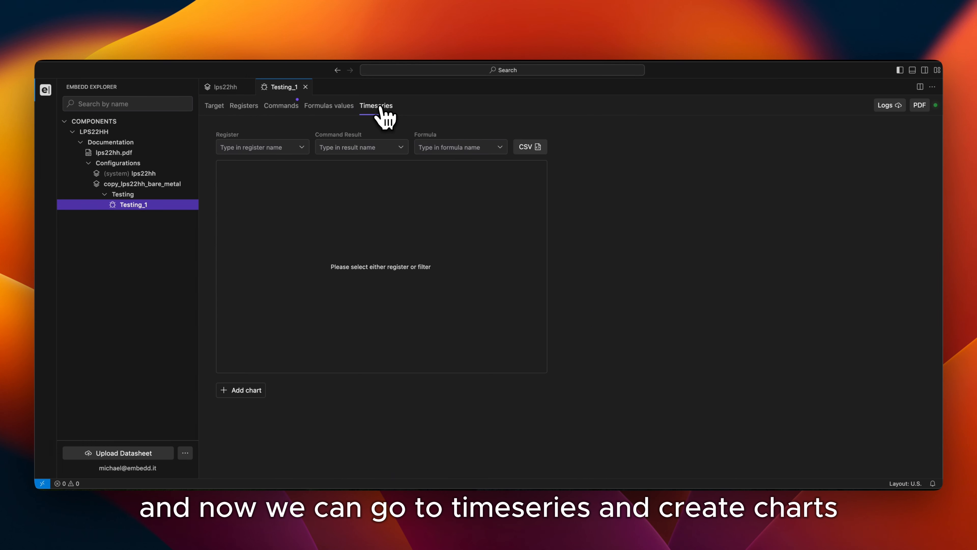
Plot the registers PRESS_OUT_H, PRESS_OUT_L and PRESS_OUT_XL in the empty timeseries chart
{"action": "left_click", "coordinate": [300, 149]}
{"action": "scroll", "coordinate": [274, 208], "scroll_direction": "down", "scroll_amount": 5}
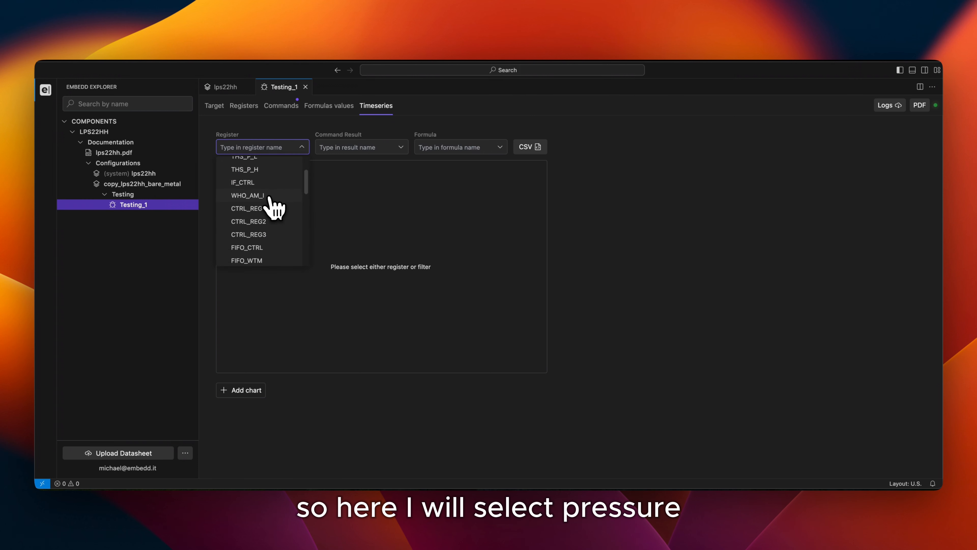
{"action": "scroll", "coordinate": [273, 210], "scroll_direction": "down", "scroll_amount": 3}
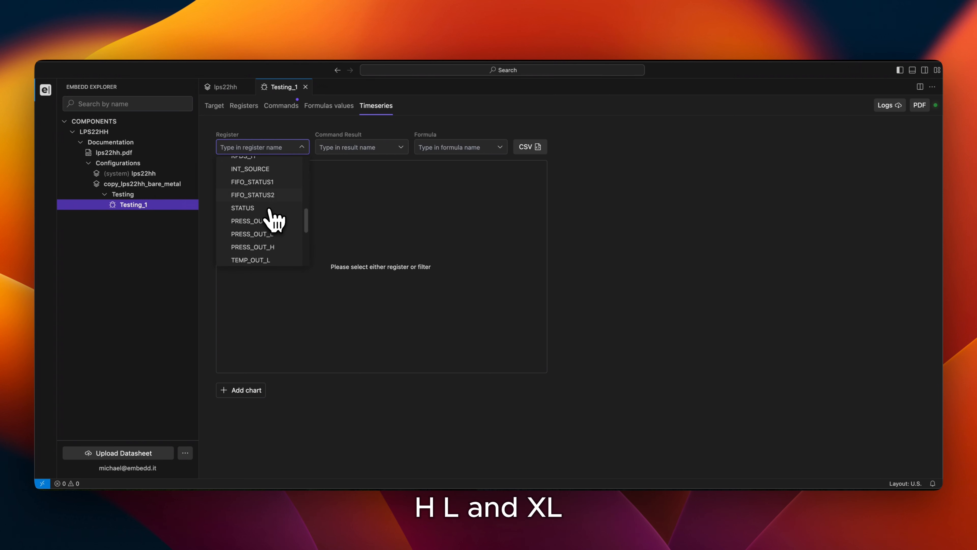
{"action": "left_click", "coordinate": [263, 250]}
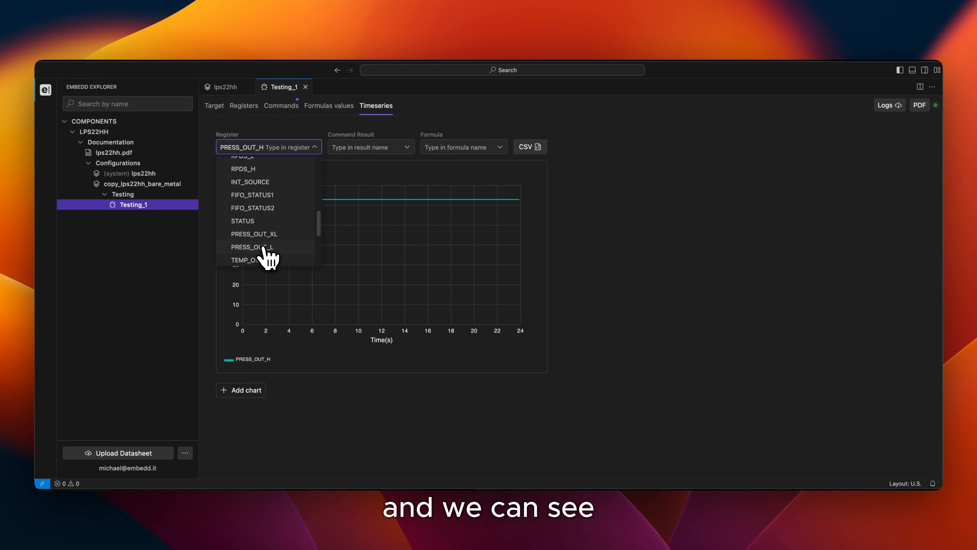
{"action": "left_click", "coordinate": [264, 249]}
{"action": "left_click", "coordinate": [264, 249]}
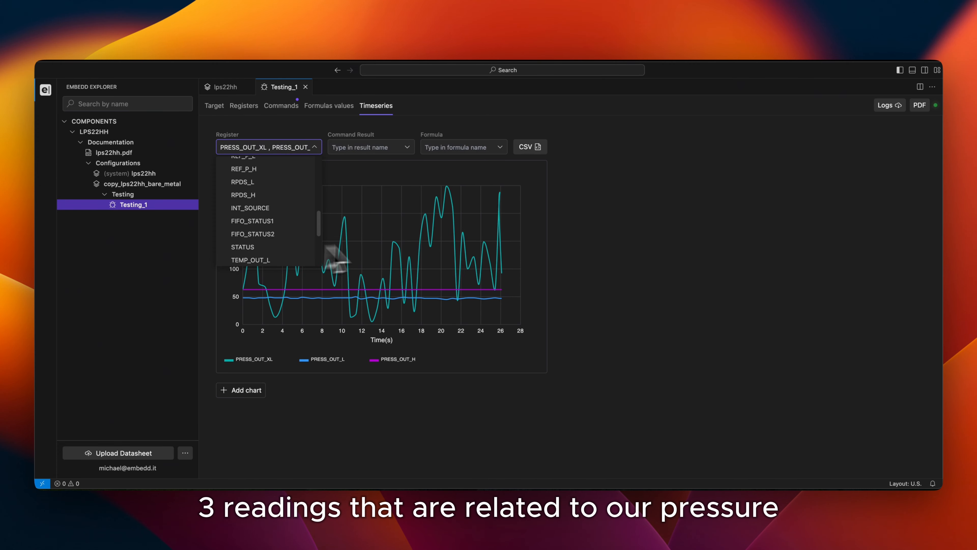
{"action": "left_click", "coordinate": [604, 219]}
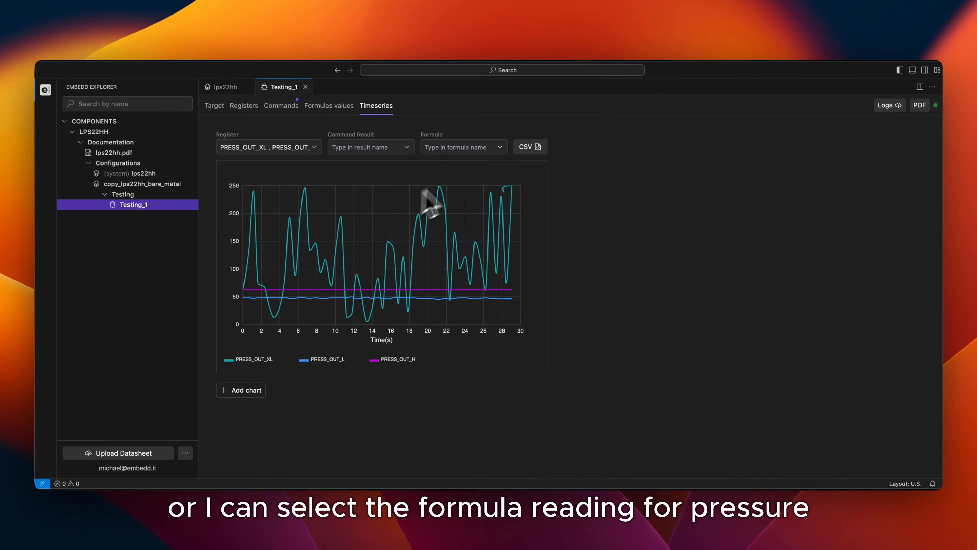
Add the Pressure and Temperature formulas to the timeseries chart
{"action": "left_click", "coordinate": [500, 148]}
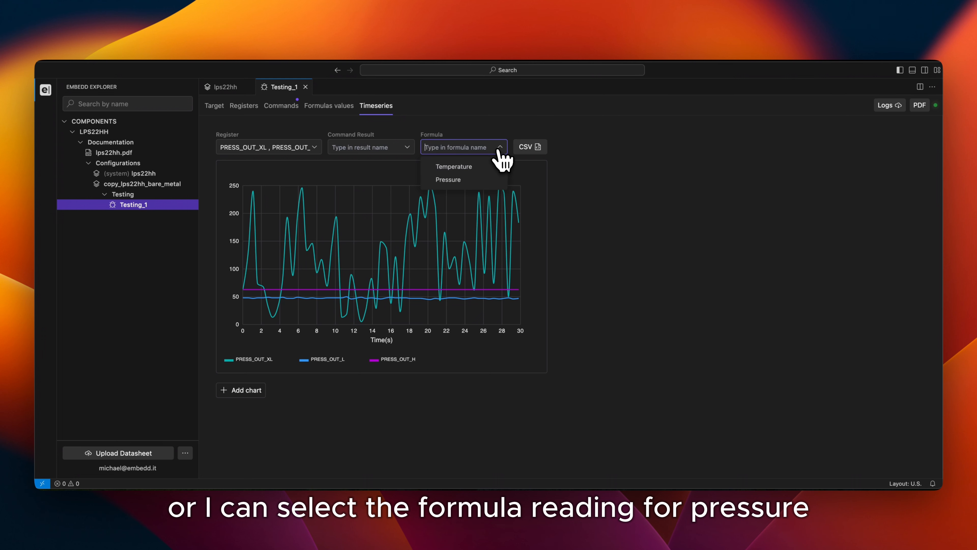
{"action": "left_click", "coordinate": [447, 179]}
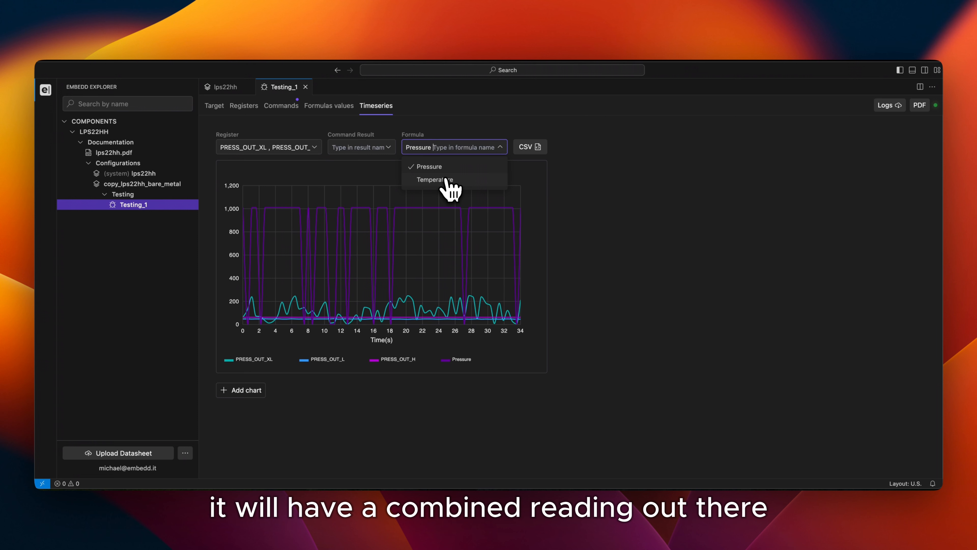
{"action": "left_click", "coordinate": [448, 179]}
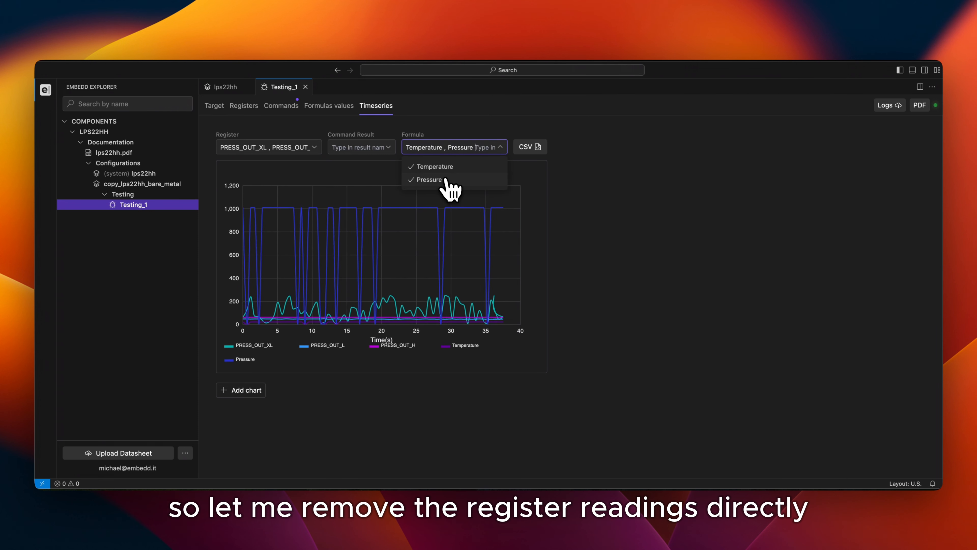
Remove the PRESS_OUT_XL, PRESS_OUT_L and PRESS_OUT_H registers from the timeseries chart
{"action": "left_click", "coordinate": [316, 150]}
{"action": "left_click", "coordinate": [317, 150]}
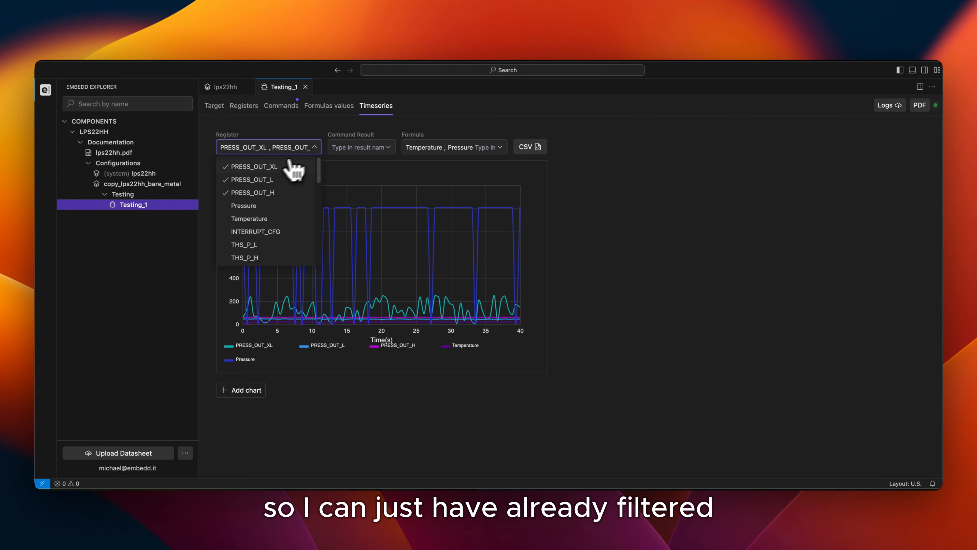
{"action": "left_click", "coordinate": [277, 166]}
{"action": "left_click", "coordinate": [269, 166]}
{"action": "left_click", "coordinate": [260, 167]}
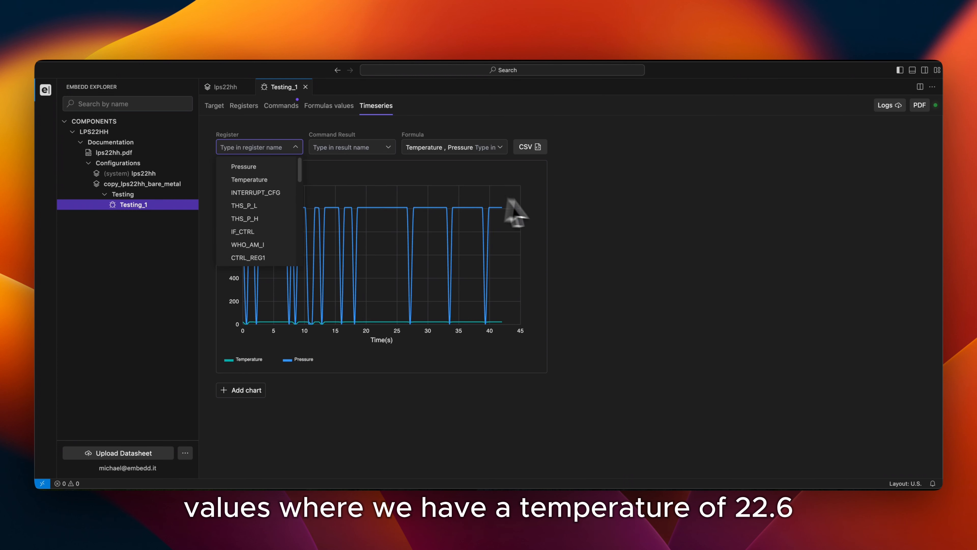
{"action": "left_click", "coordinate": [615, 218]}
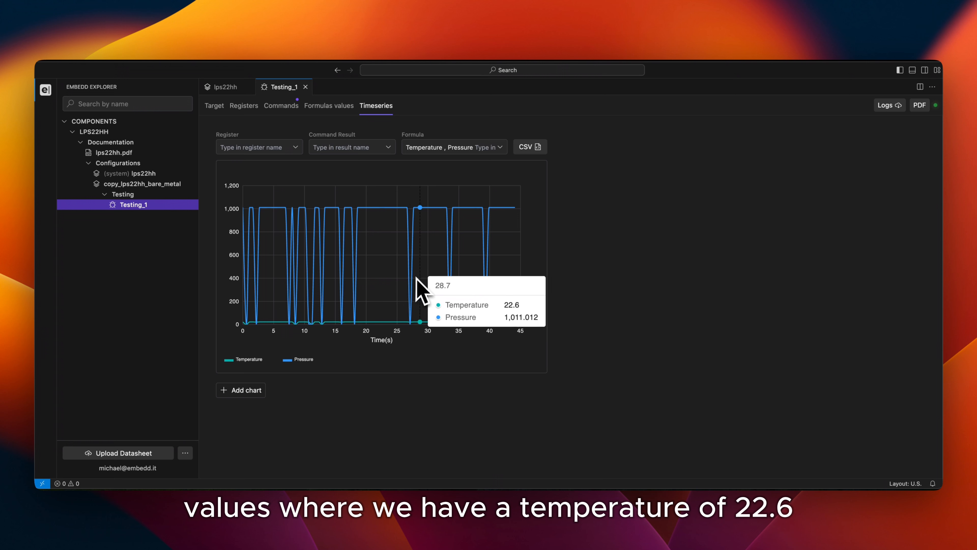
Export the chart's Temperature and Pressure timeseries as _registers_timeseries.csv to the Desktop
{"action": "mouse_move", "coordinate": [454, 273]}
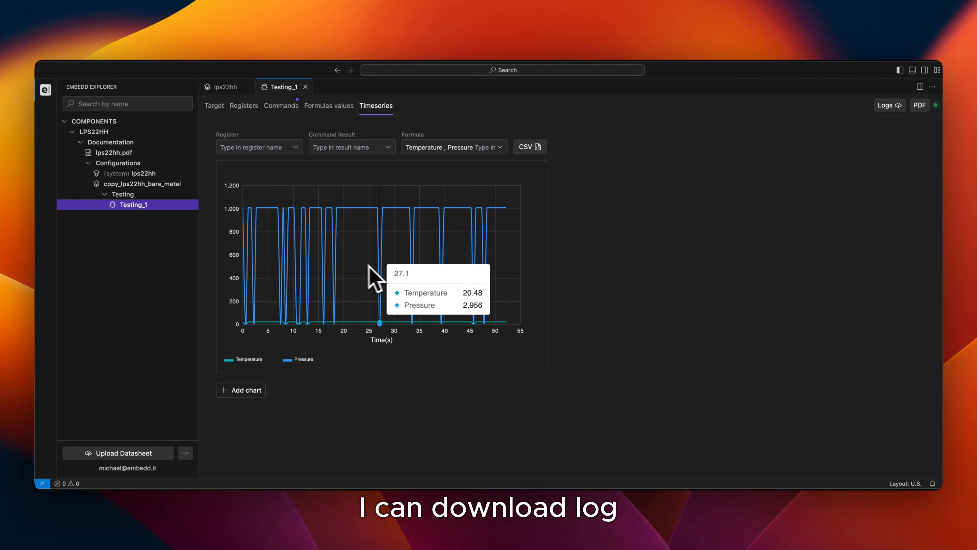
{"action": "left_click", "coordinate": [531, 151]}
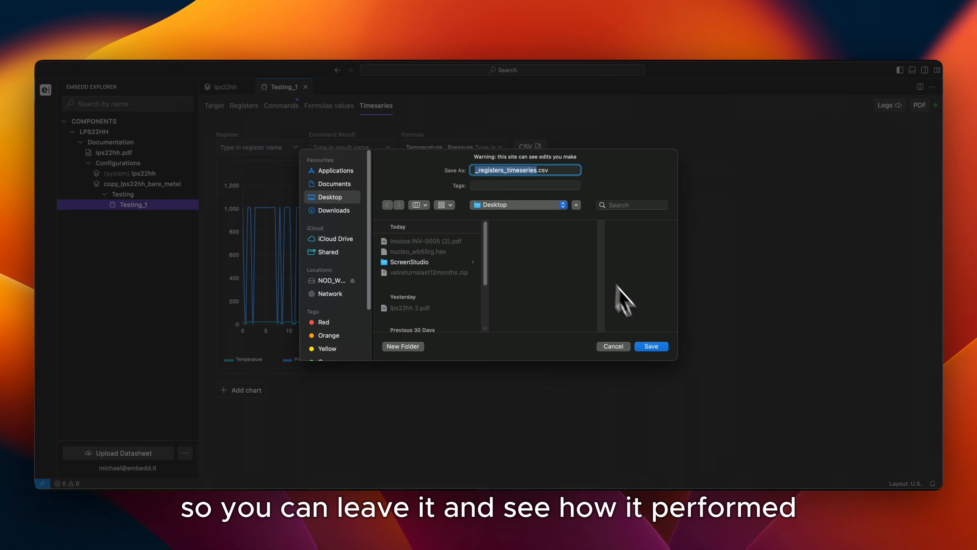
{"action": "left_click", "coordinate": [652, 347]}
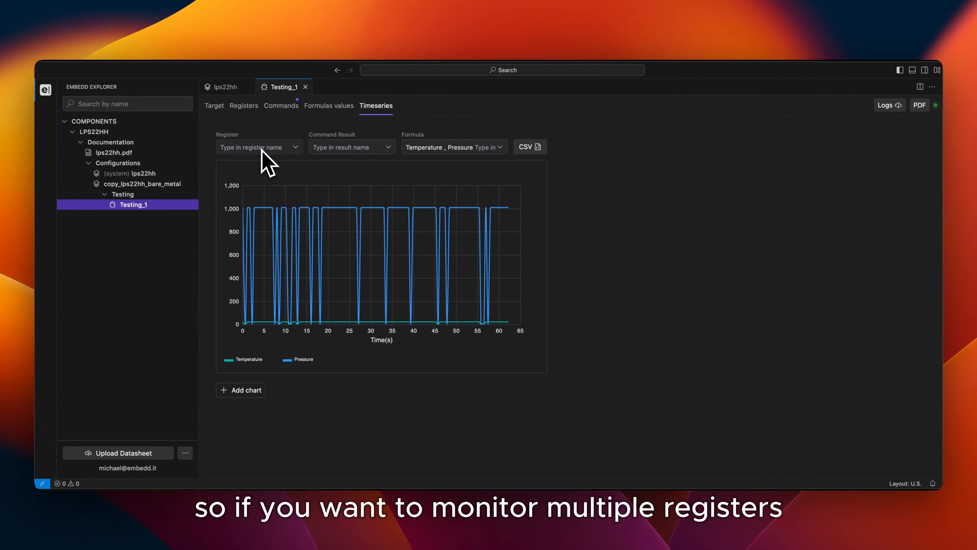
Add a second timeseries chart and plot the combined PRESS_OUT register in it
{"action": "left_click", "coordinate": [257, 389]}
{"action": "scroll", "coordinate": [258, 392], "scroll_direction": "down", "scroll_amount": 5}
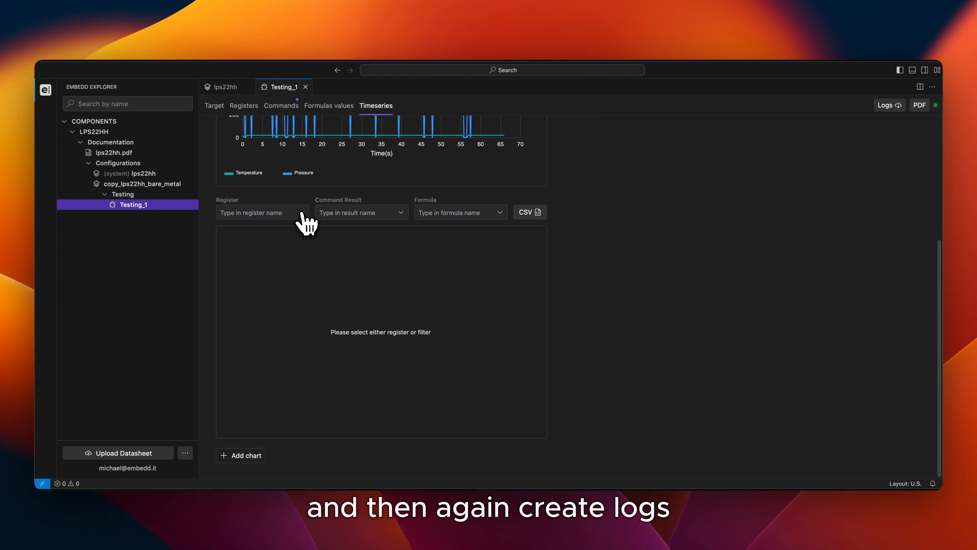
{"action": "left_click", "coordinate": [307, 213]}
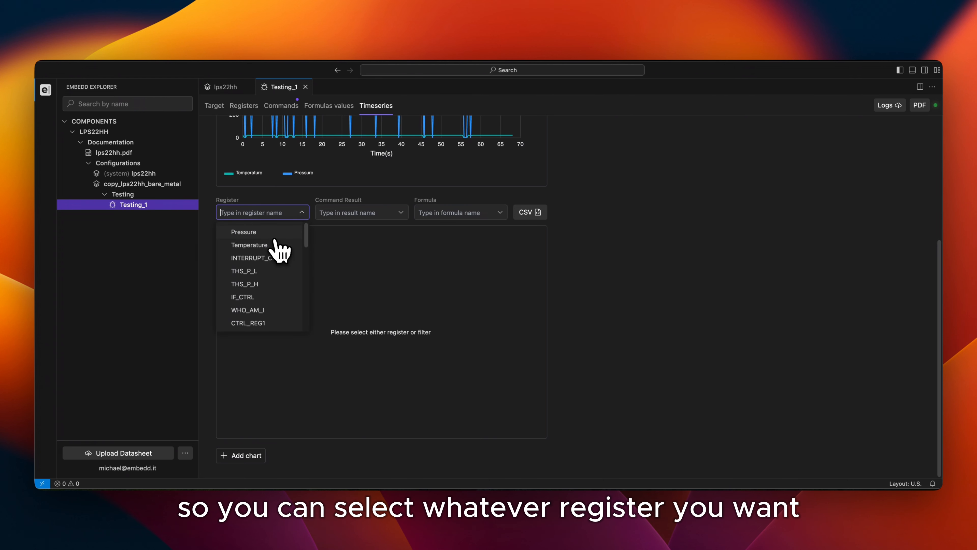
{"action": "scroll", "coordinate": [274, 240], "scroll_direction": "down", "scroll_amount": 5}
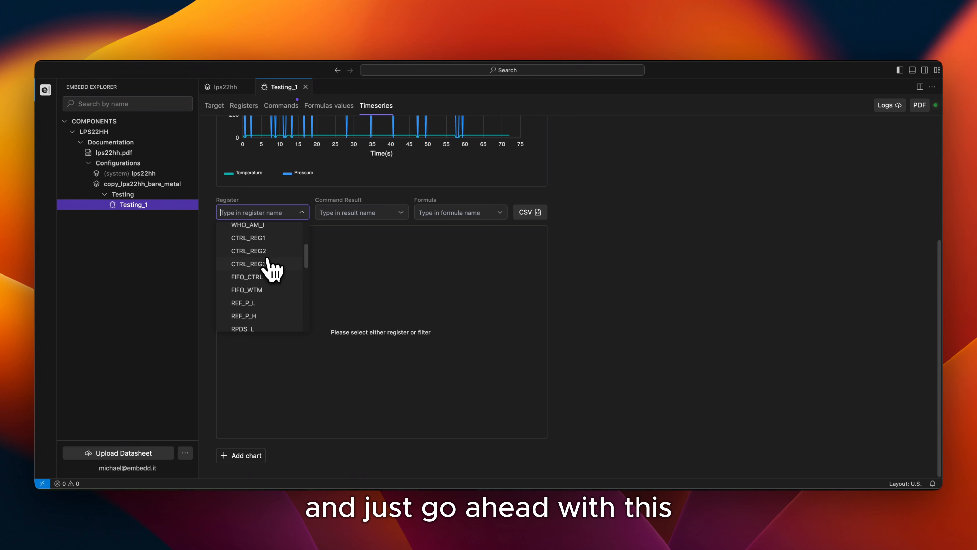
{"action": "scroll", "coordinate": [274, 269], "scroll_direction": "down", "scroll_amount": 5}
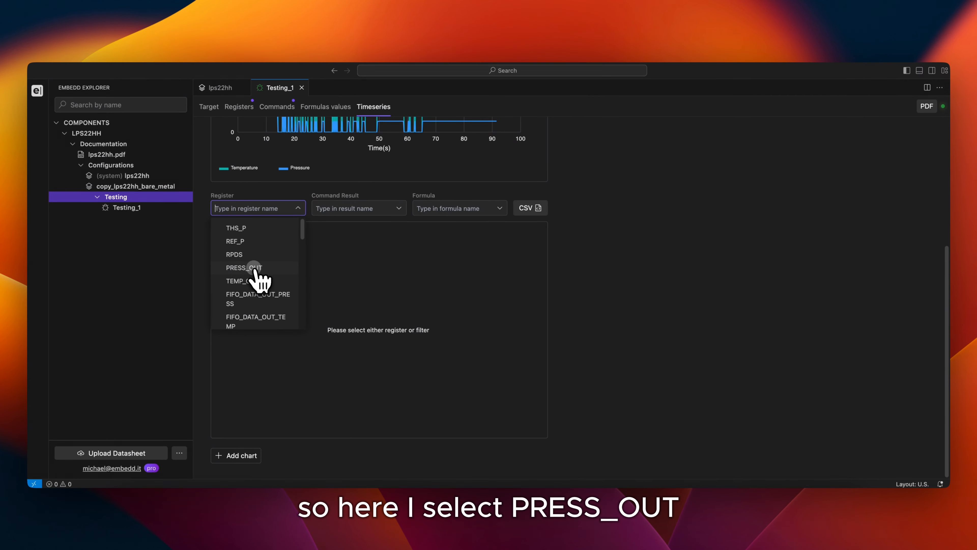
{"action": "left_click", "coordinate": [255, 268]}
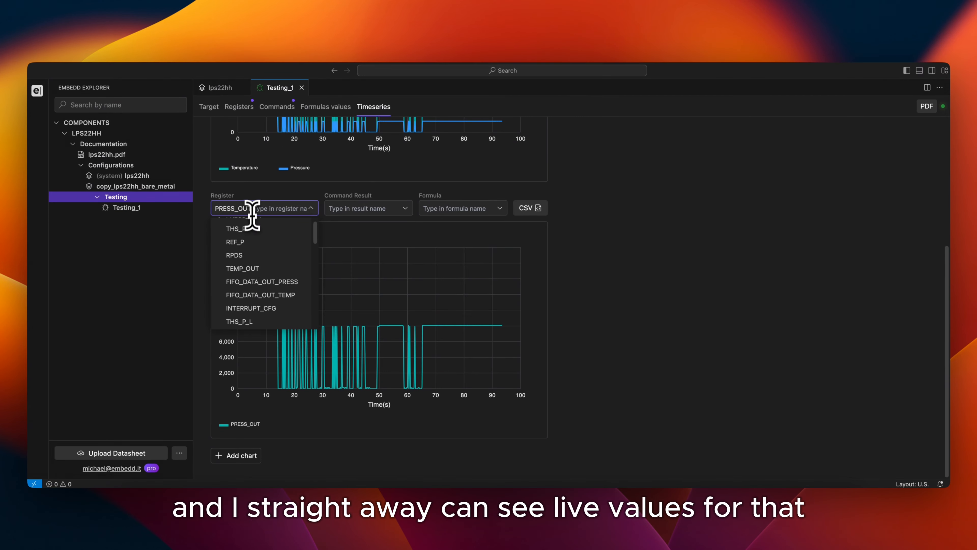
{"action": "left_click", "coordinate": [212, 112]}
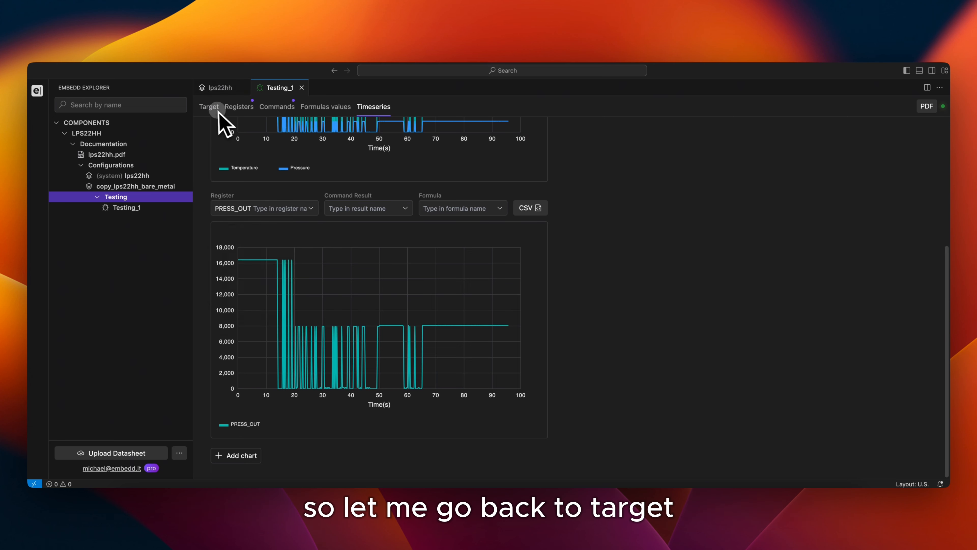
Disconnect the dev board from the Testing_1 target
{"action": "left_click", "coordinate": [212, 112]}
{"action": "left_click", "coordinate": [500, 195]}
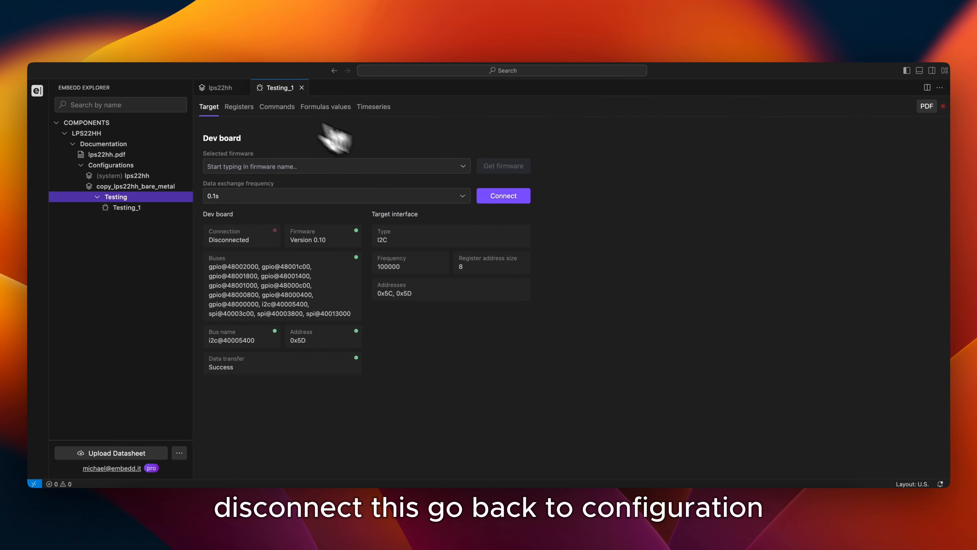
Generate a C driver from the system lps22hh configuration using the CMSIS HAL architecture, static memory allocation and little-endian byte order
{"action": "left_click", "coordinate": [215, 88]}
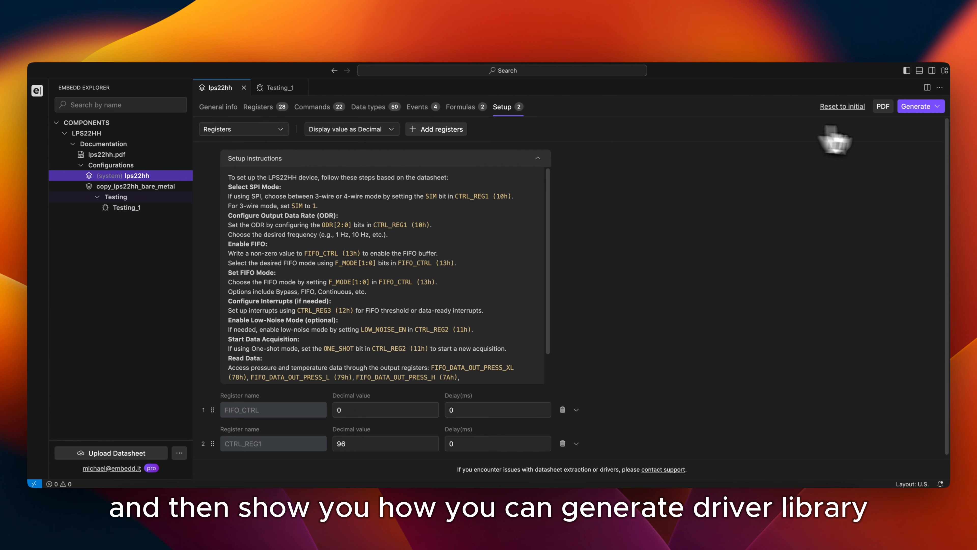
{"action": "left_click", "coordinate": [935, 112]}
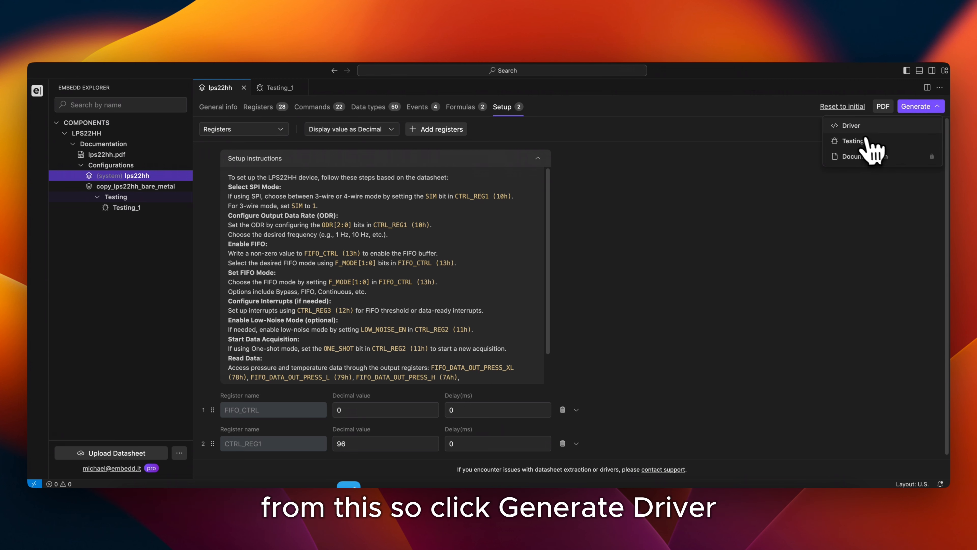
{"action": "left_click", "coordinate": [859, 129]}
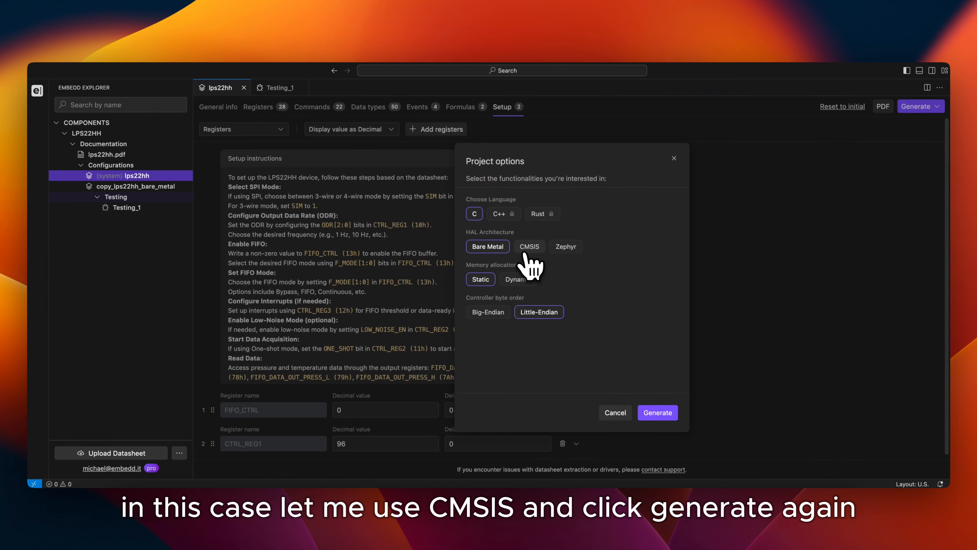
{"action": "left_click", "coordinate": [658, 414]}
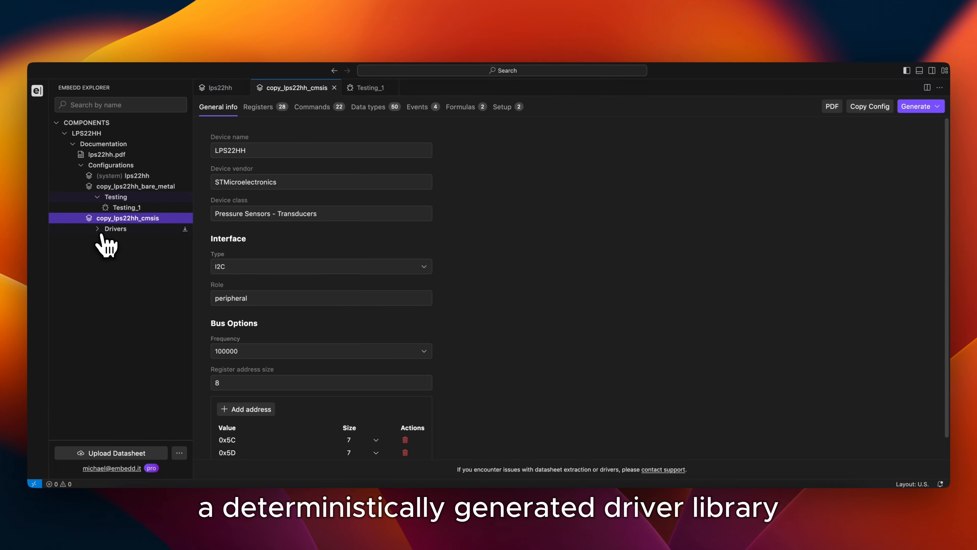
Expand the generated CMSIS drivers and examine the definitions in lps22hh_data_types.h
{"action": "left_click", "coordinate": [103, 230]}
{"action": "scroll", "coordinate": [148, 256], "scroll_direction": "down", "scroll_amount": 2}
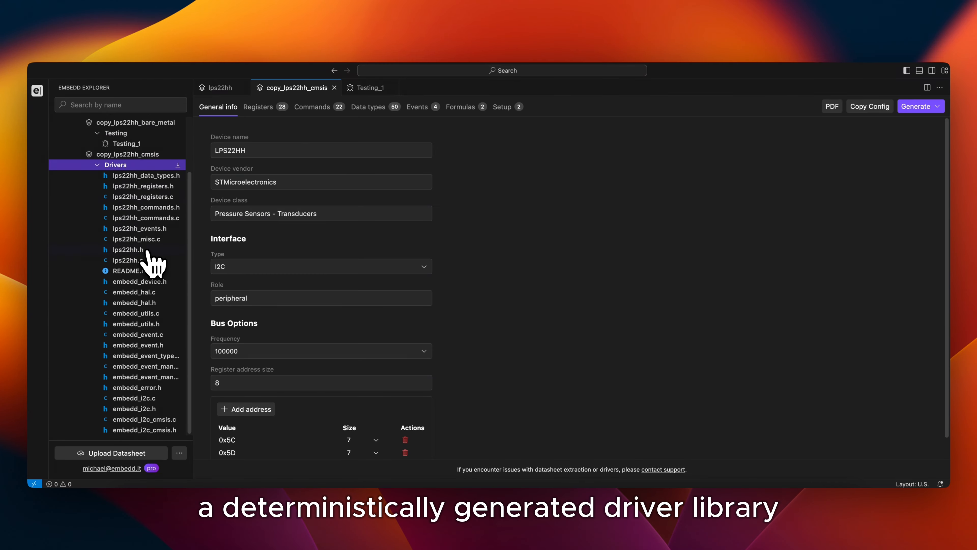
{"action": "left_click", "coordinate": [143, 177]}
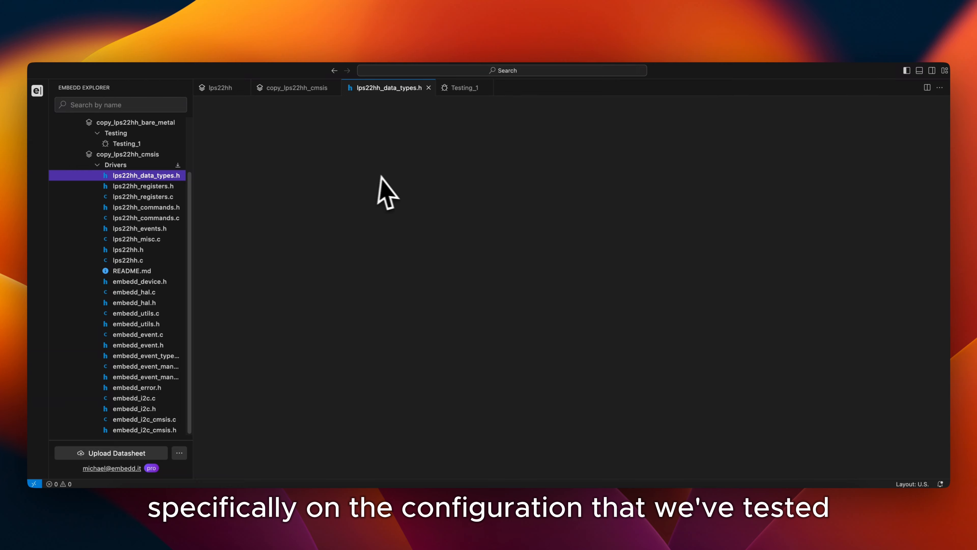
{"action": "scroll", "coordinate": [309, 181], "scroll_direction": "down", "scroll_amount": 10}
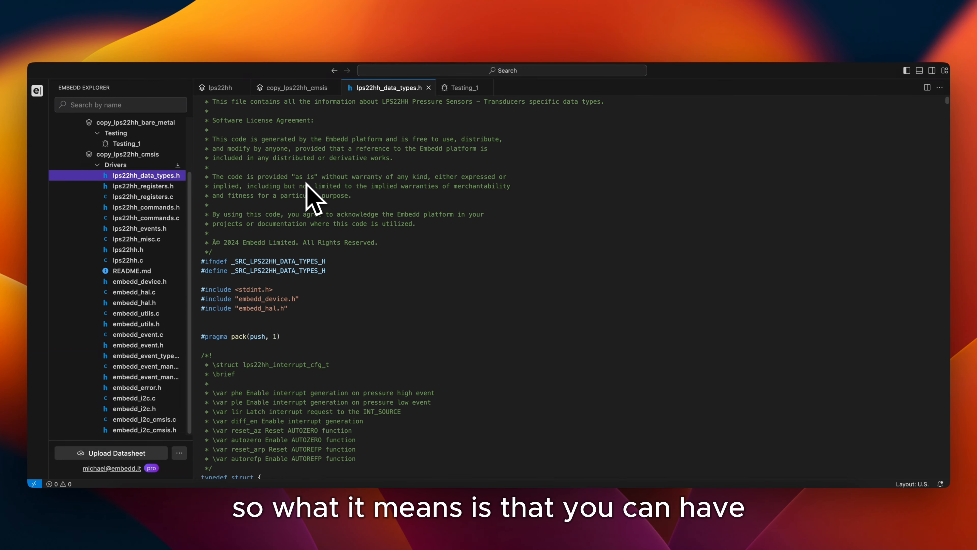
{"action": "scroll", "coordinate": [304, 212], "scroll_direction": "down", "scroll_amount": 15}
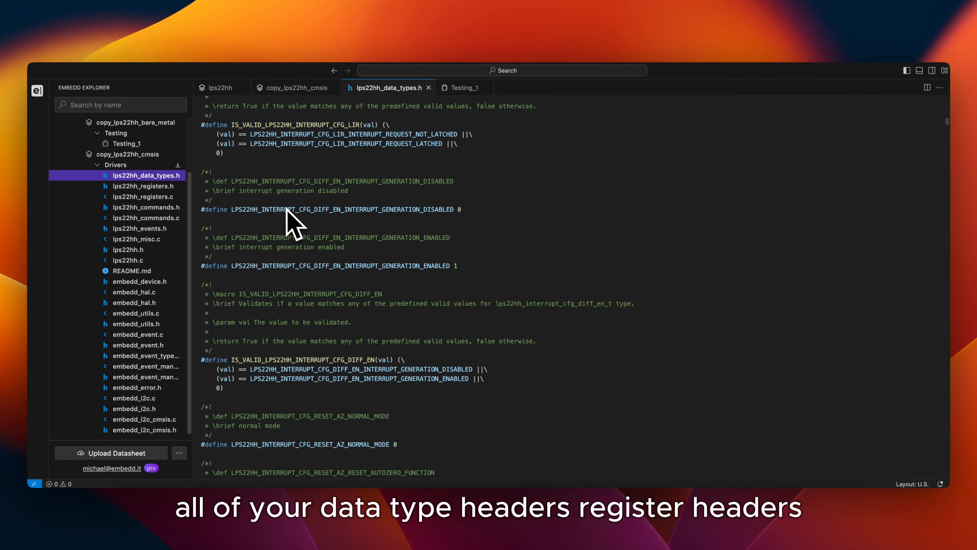
Review the register read and write functions in lps22hh_registers.h and lps22hh_registers.c of the CMSIS driver
{"action": "left_click", "coordinate": [146, 186]}
{"action": "scroll", "coordinate": [269, 215], "scroll_direction": "down", "scroll_amount": 8}
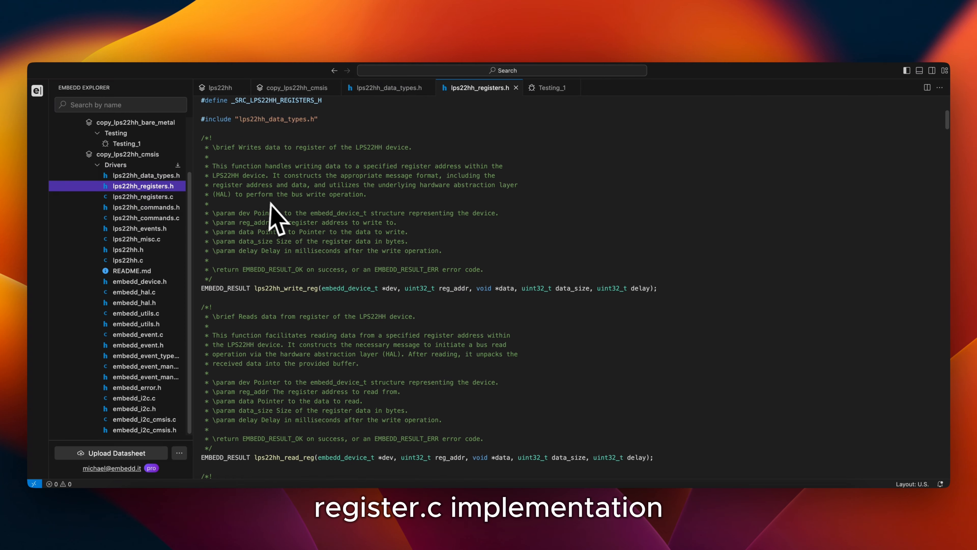
{"action": "left_click", "coordinate": [169, 196]}
{"action": "scroll", "coordinate": [284, 218], "scroll_direction": "down", "scroll_amount": 14}
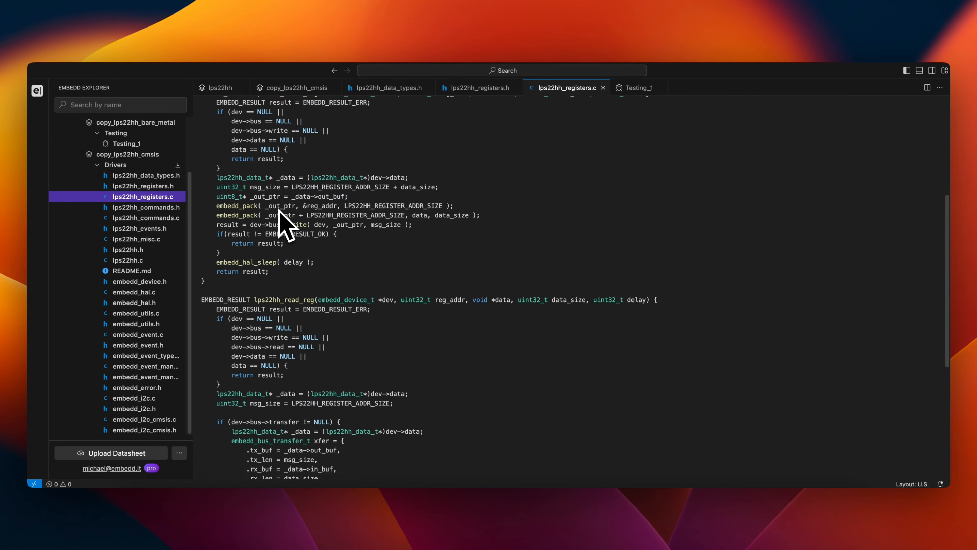
Examine the main driver declarations in lps22hh.h and the API structure in lps22hh.c
{"action": "left_click", "coordinate": [155, 249]}
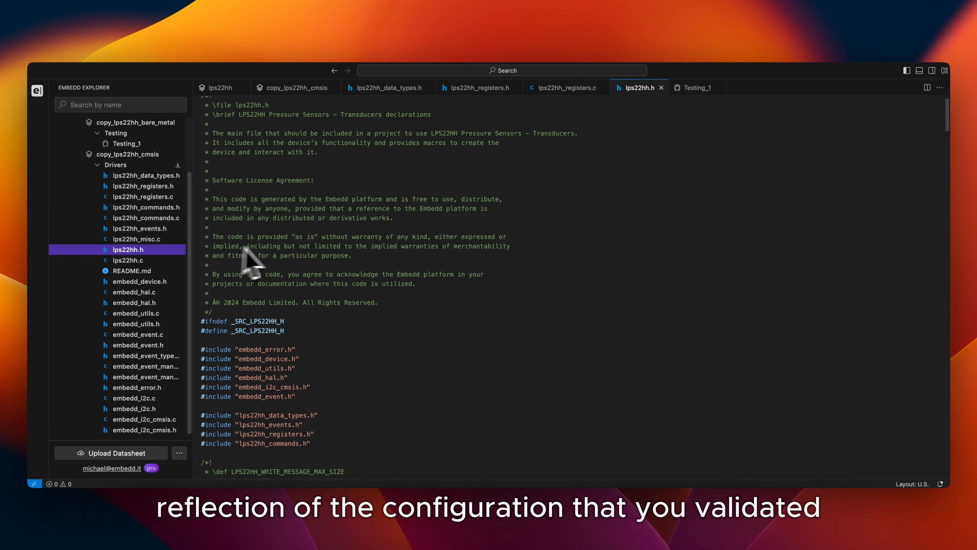
{"action": "scroll", "coordinate": [238, 256], "scroll_direction": "down", "scroll_amount": 10}
{"action": "left_click", "coordinate": [154, 260]}
{"action": "scroll", "coordinate": [216, 269], "scroll_direction": "down", "scroll_amount": 4}
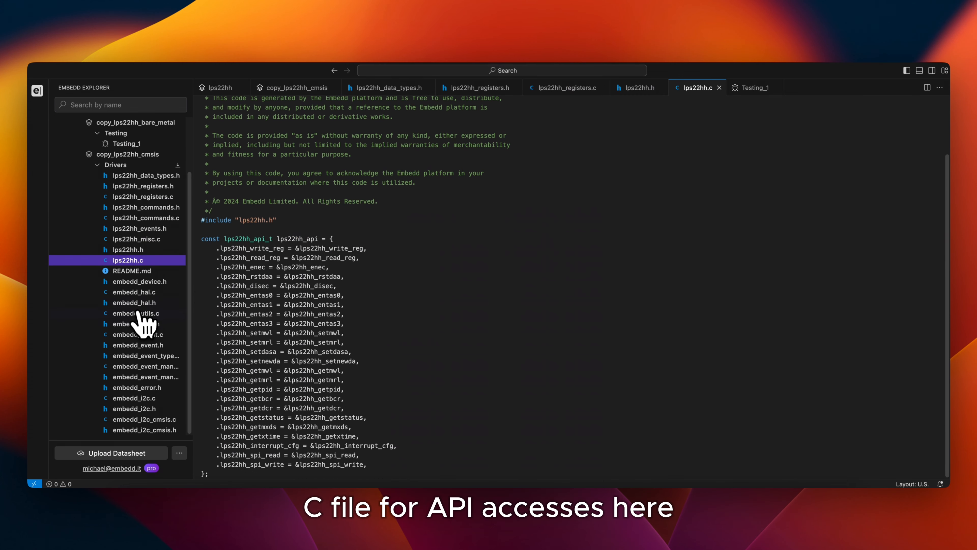
Inspect the CMSIS-specific I2C implementation in embedd_i2c_cmsis.c and its header embedd_i2c_cmsis.h
{"action": "left_click", "coordinate": [136, 420]}
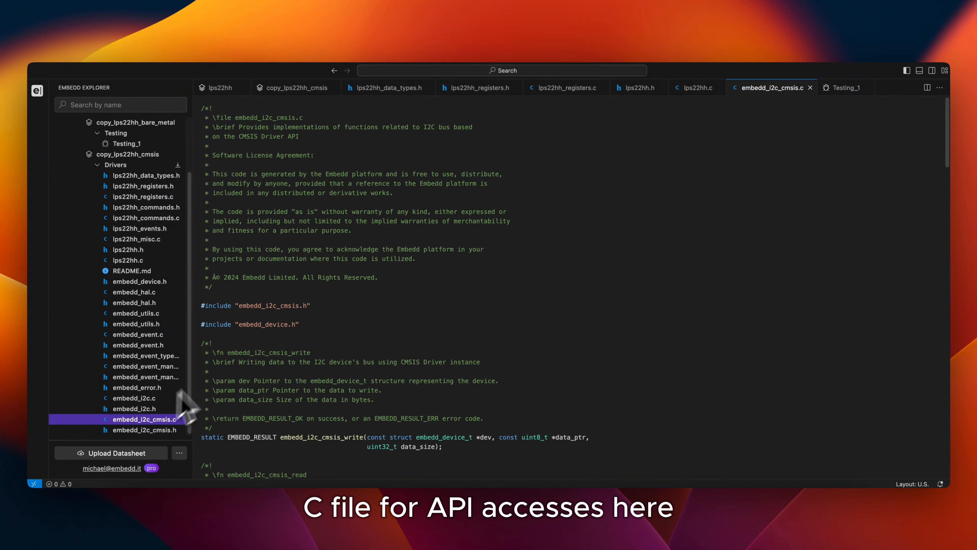
{"action": "scroll", "coordinate": [271, 250], "scroll_direction": "down", "scroll_amount": 1}
{"action": "scroll", "coordinate": [270, 249], "scroll_direction": "down", "scroll_amount": 20}
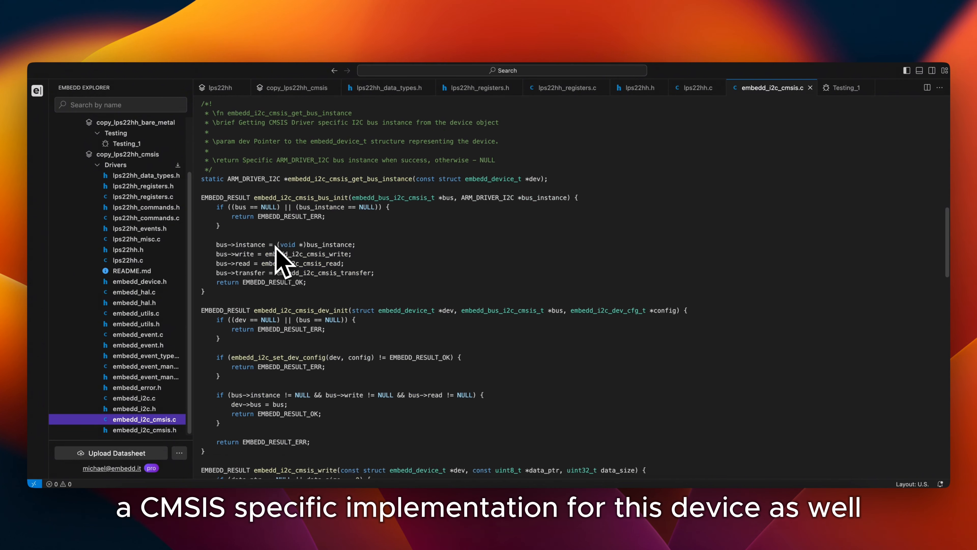
{"action": "scroll", "coordinate": [270, 253], "scroll_direction": "down", "scroll_amount": 6}
{"action": "left_click", "coordinate": [170, 429]}
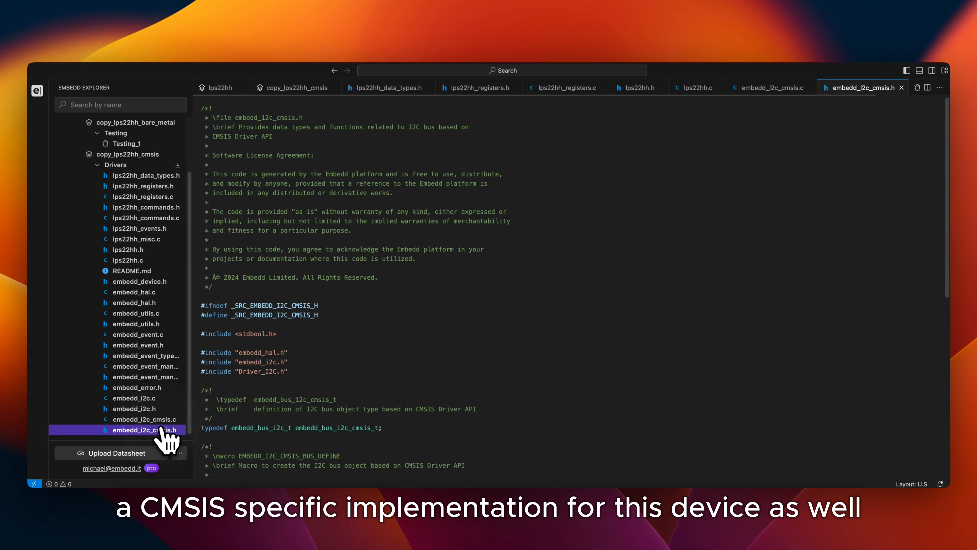
{"action": "scroll", "coordinate": [288, 328], "scroll_direction": "down", "scroll_amount": 15}
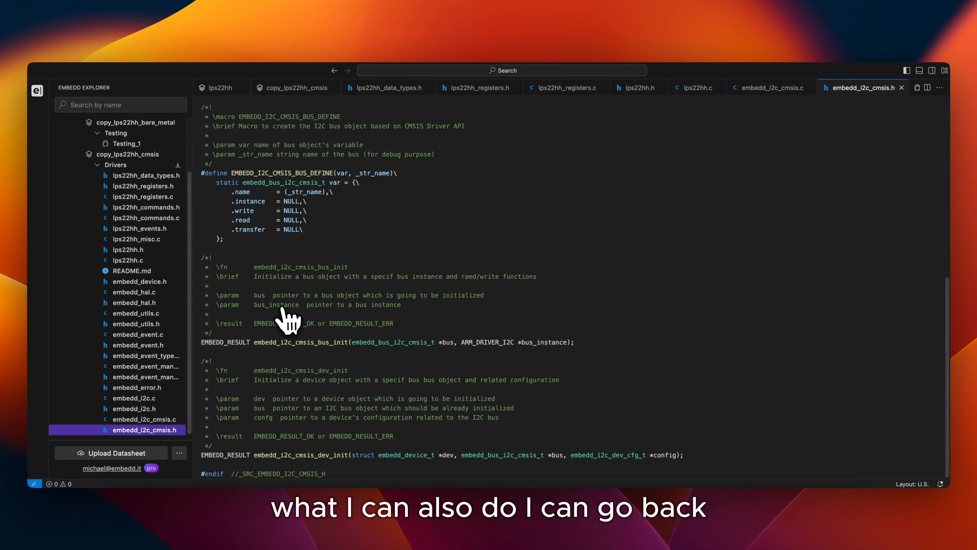
Start downloading the CMSIS drivers as Driver.zip and cancel the save
{"action": "left_click", "coordinate": [178, 165]}
{"action": "key", "text": "Escape"}
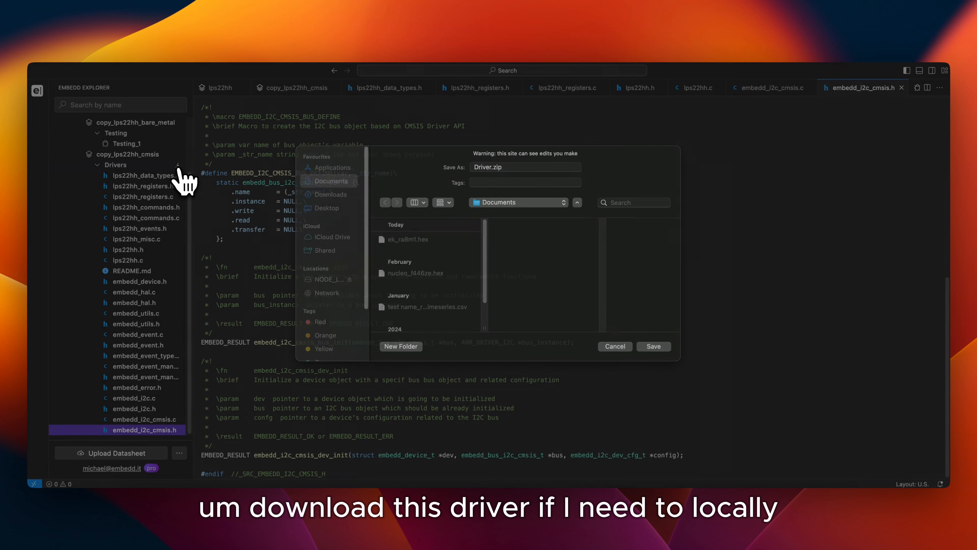
Duplicate the copy_lps22hh_cmsis configuration
{"action": "scroll", "coordinate": [169, 178], "scroll_direction": "up", "scroll_amount": 2}
{"action": "left_click", "coordinate": [156, 183]}
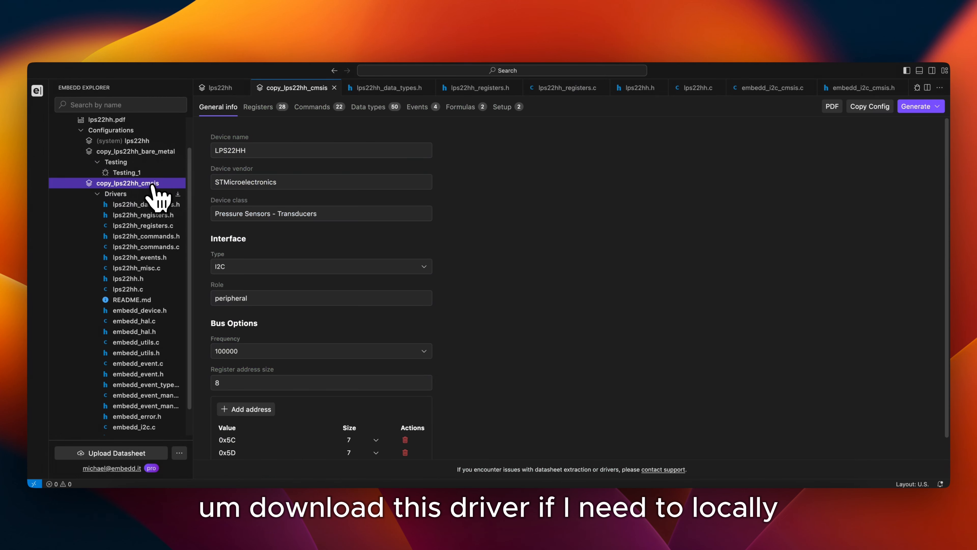
{"action": "left_click", "coordinate": [858, 110]}
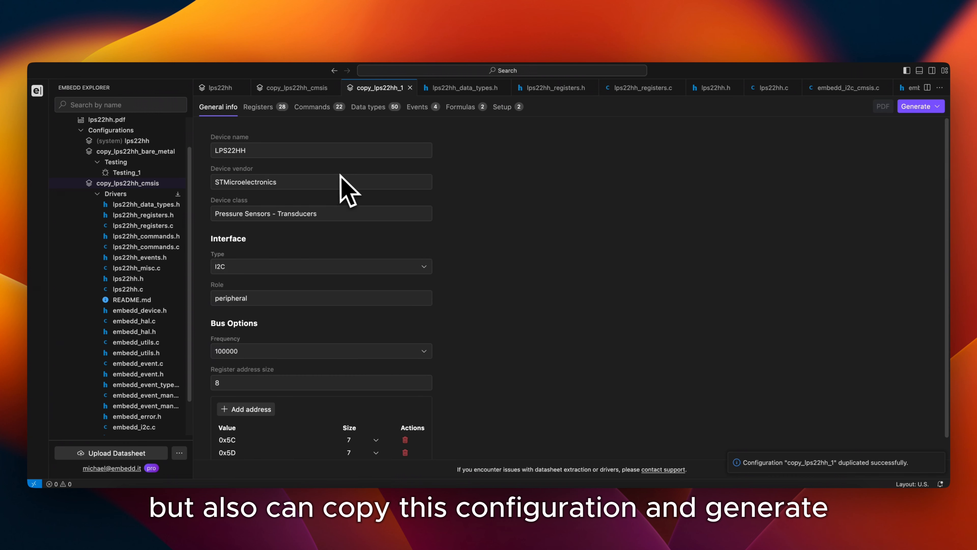
Generate a C driver from the copy_lps22hh_1 configuration with the Zephyr HAL architecture, static memory allocation and little-endian byte order
{"action": "left_click", "coordinate": [914, 107]}
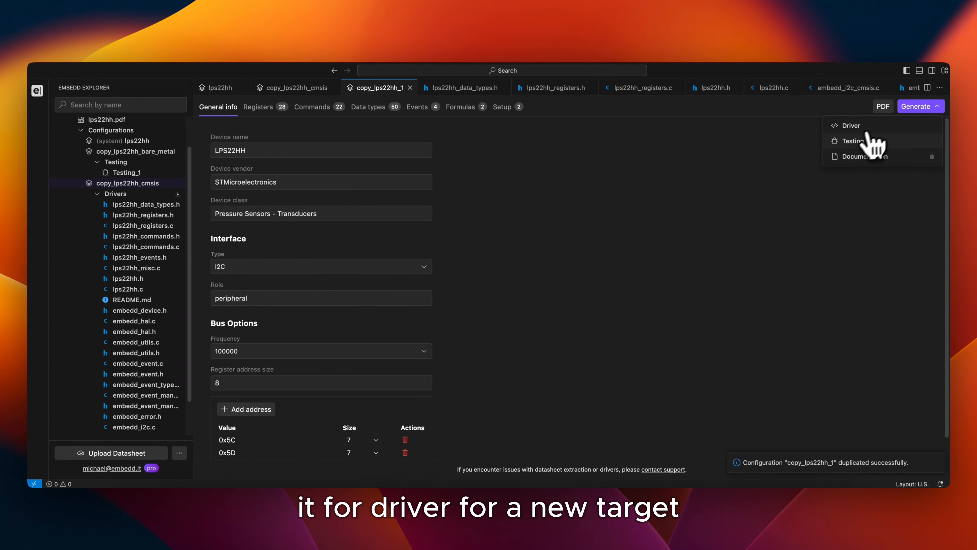
{"action": "left_click", "coordinate": [857, 130]}
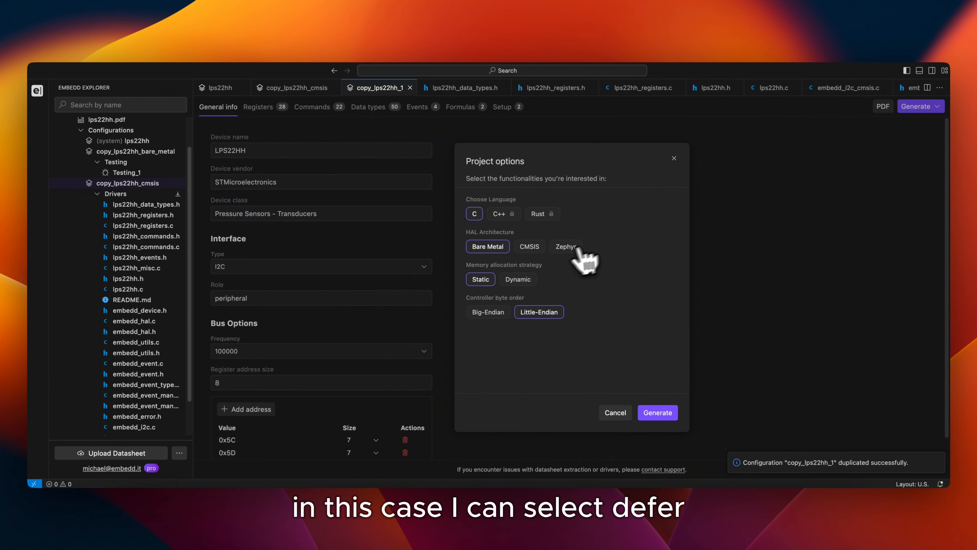
{"action": "left_click", "coordinate": [562, 249]}
{"action": "left_click", "coordinate": [658, 412]}
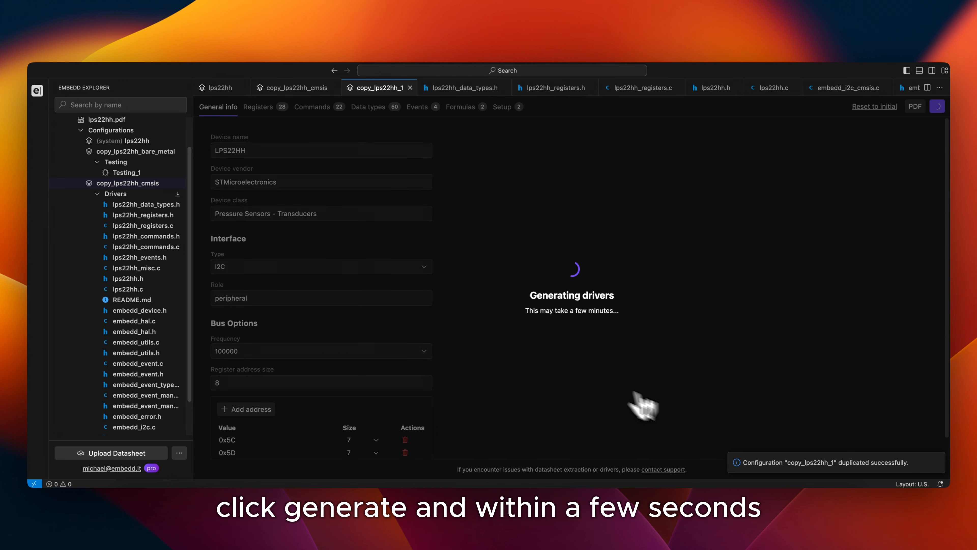
Collapse the CMSIS drivers, expand the copy_lps22hh_1 drivers and review the Zephyr register functions in lps22hh_registers.c
{"action": "left_click", "coordinate": [112, 194]}
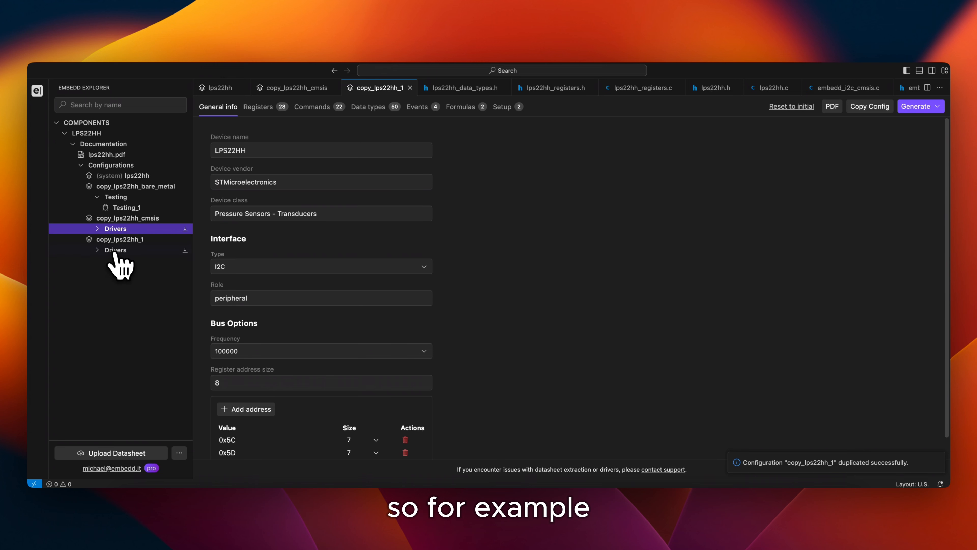
{"action": "left_click", "coordinate": [115, 250]}
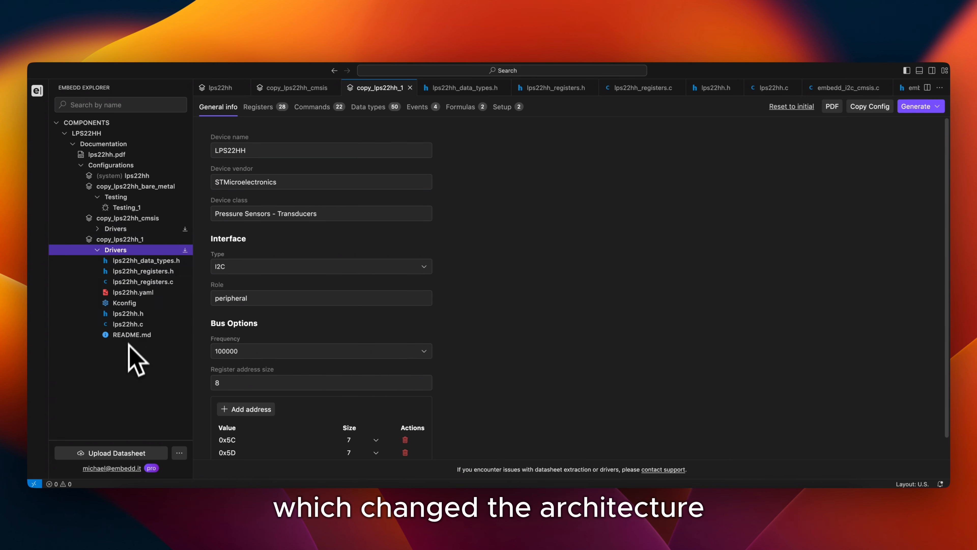
{"action": "left_click", "coordinate": [145, 282]}
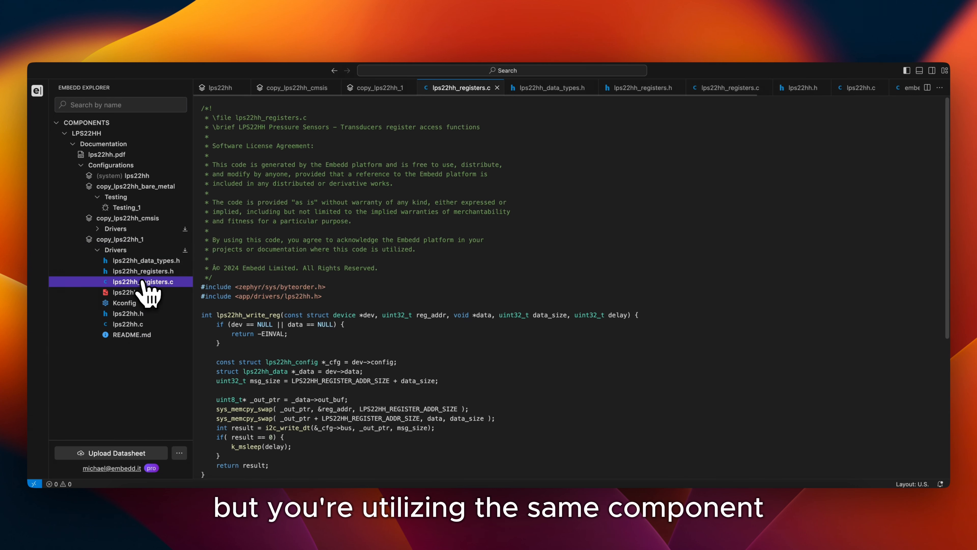
{"action": "scroll", "coordinate": [275, 271], "scroll_direction": "down", "scroll_amount": 5}
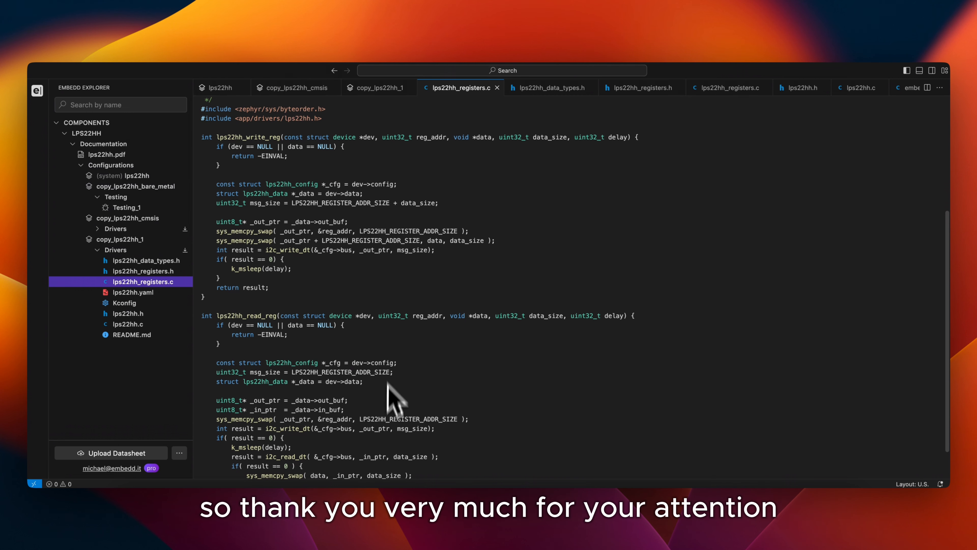
{"action": "left_click", "coordinate": [389, 468]}
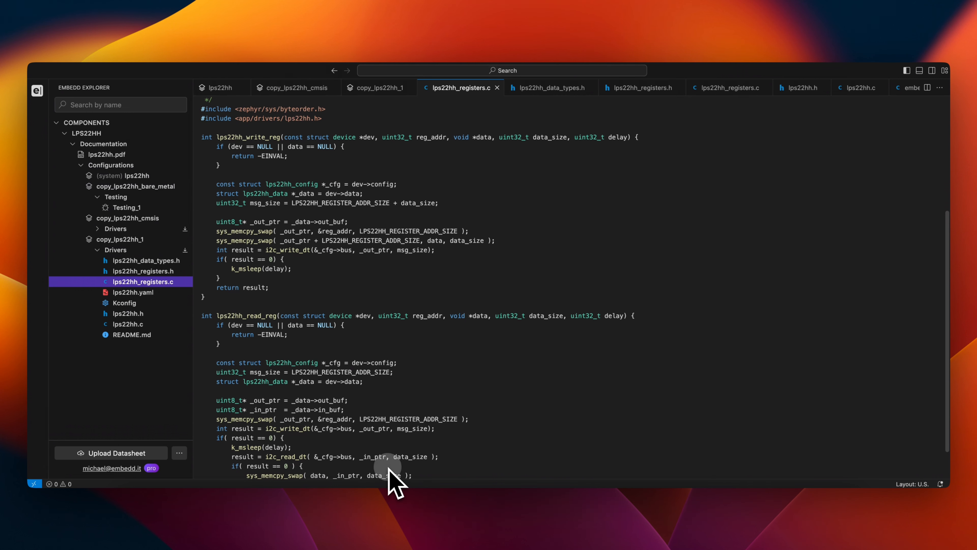